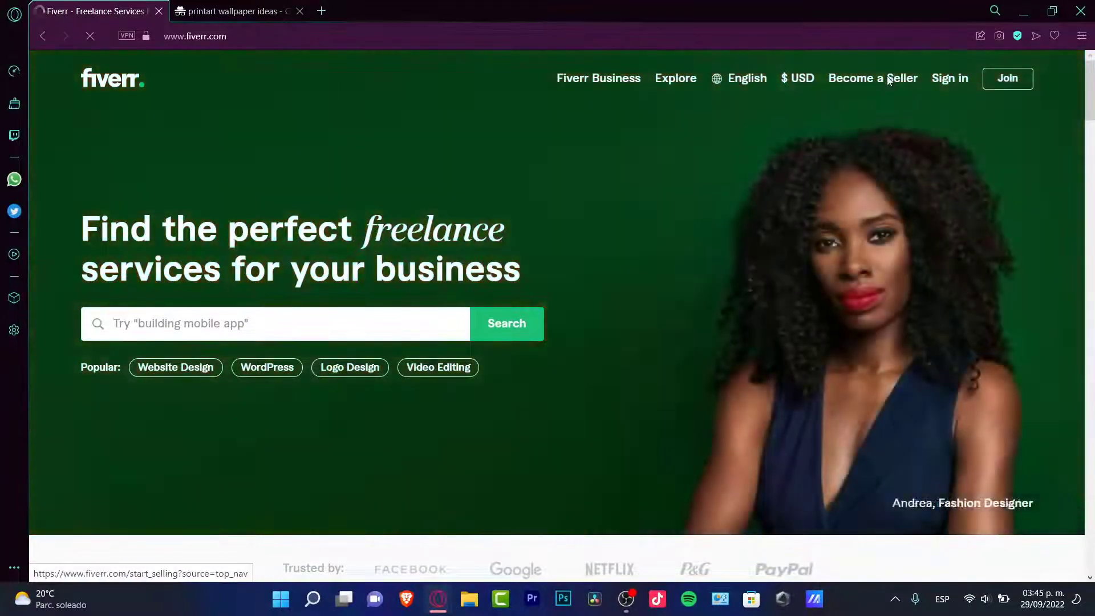
Step: Open the seller sign-up page and bring up the Join Fiverr form from the What's Your Skill? card, then dismiss it
left_click(893, 84)
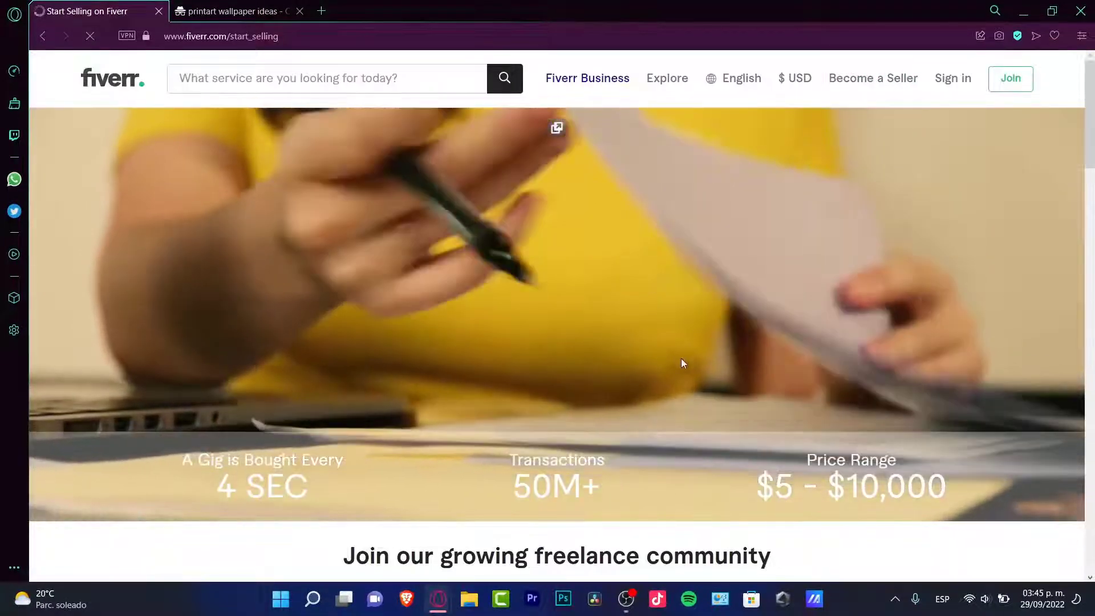
scroll(681, 358, "down", 6)
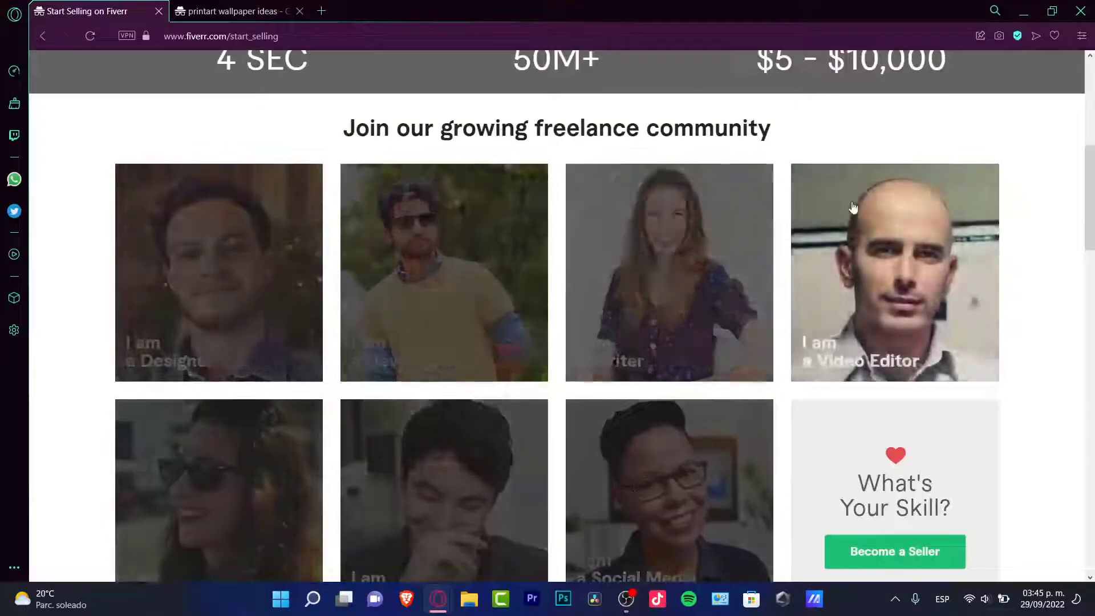
scroll(856, 211, "down", 3)
left_click(916, 350)
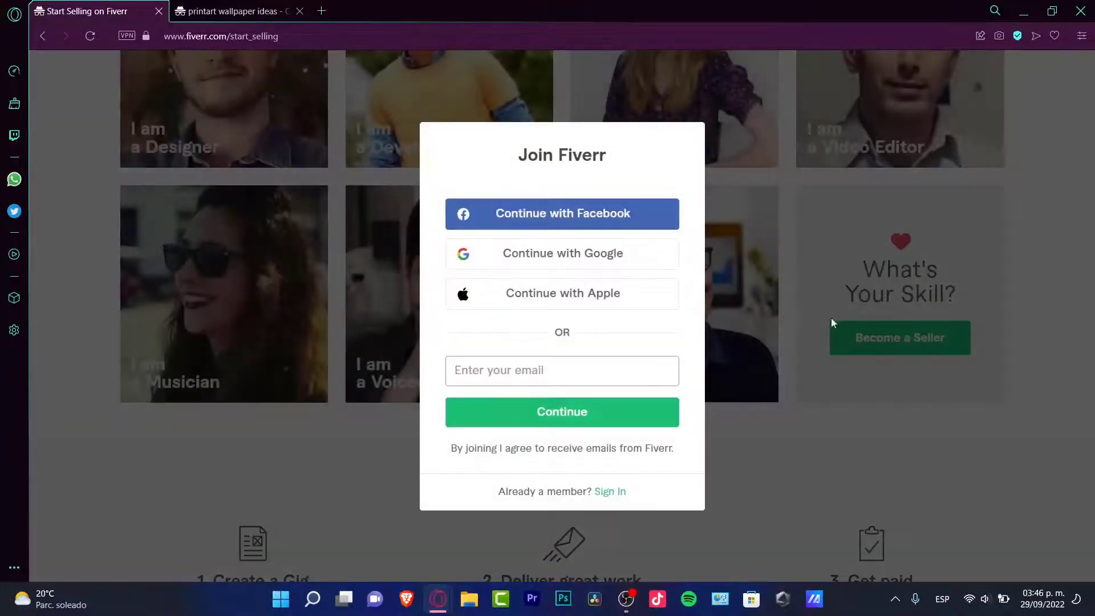
left_click(529, 368)
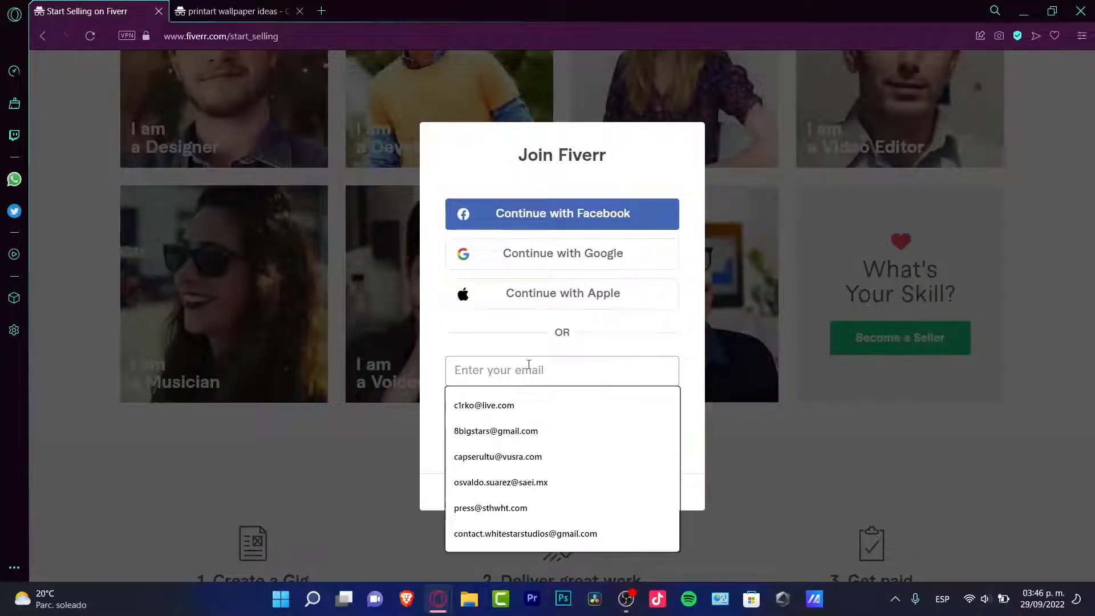
left_click(941, 404)
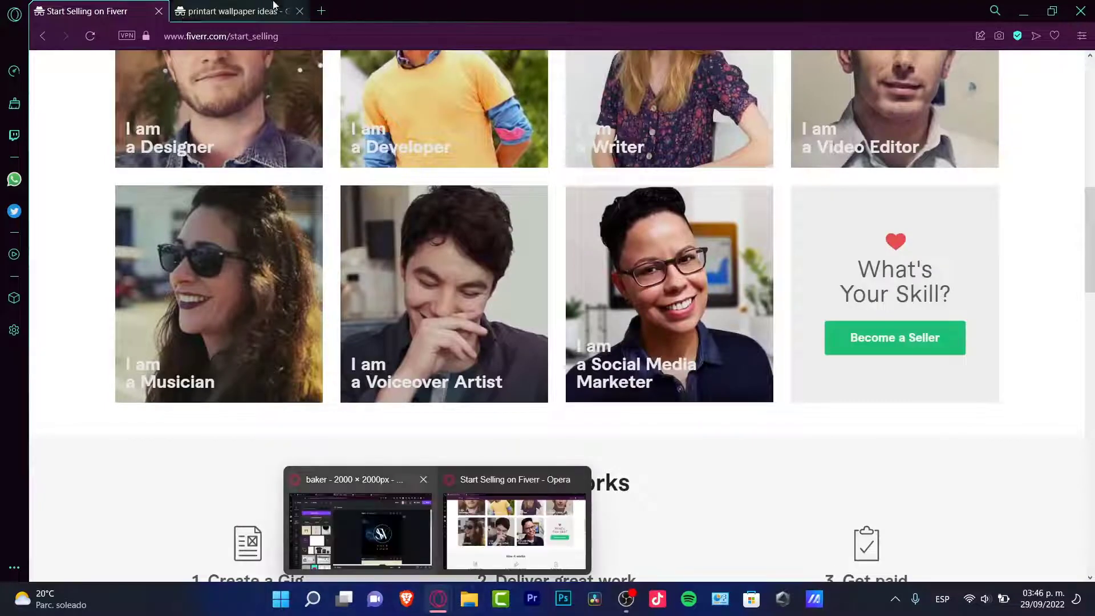
Step: Switch to the signed-in Fiverr account and view its seller dashboard
left_click(160, 11)
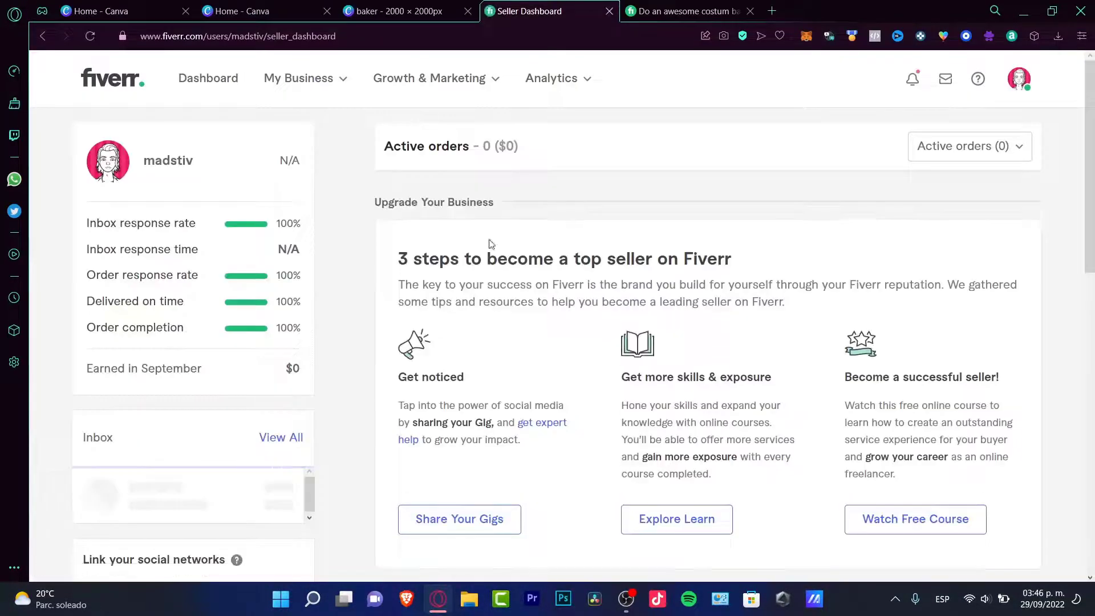
left_click_drag(207, 76, 213, 76)
left_click(224, 80)
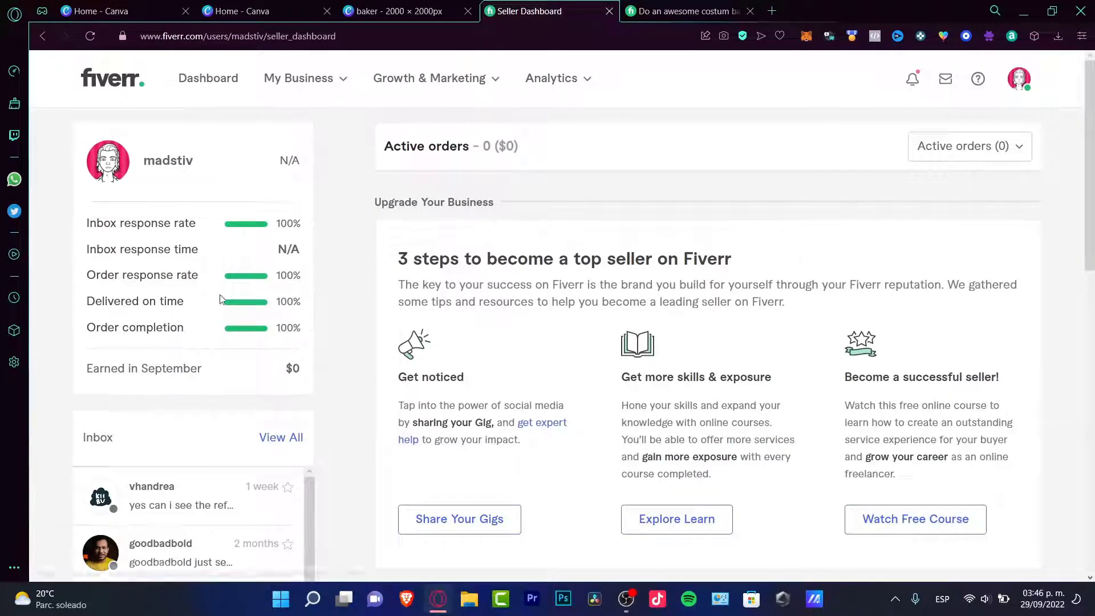
left_click(913, 78)
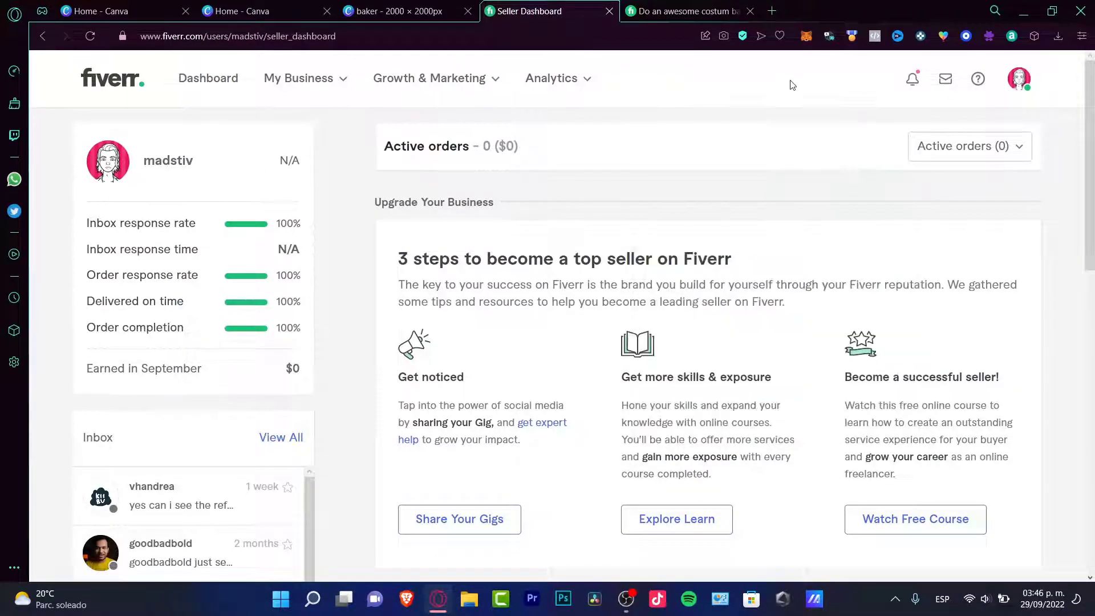
left_click(201, 77)
Step: Switch the account to buying mode and look through the song-composition gigs in the service search results
left_click(1017, 90)
left_click(962, 170)
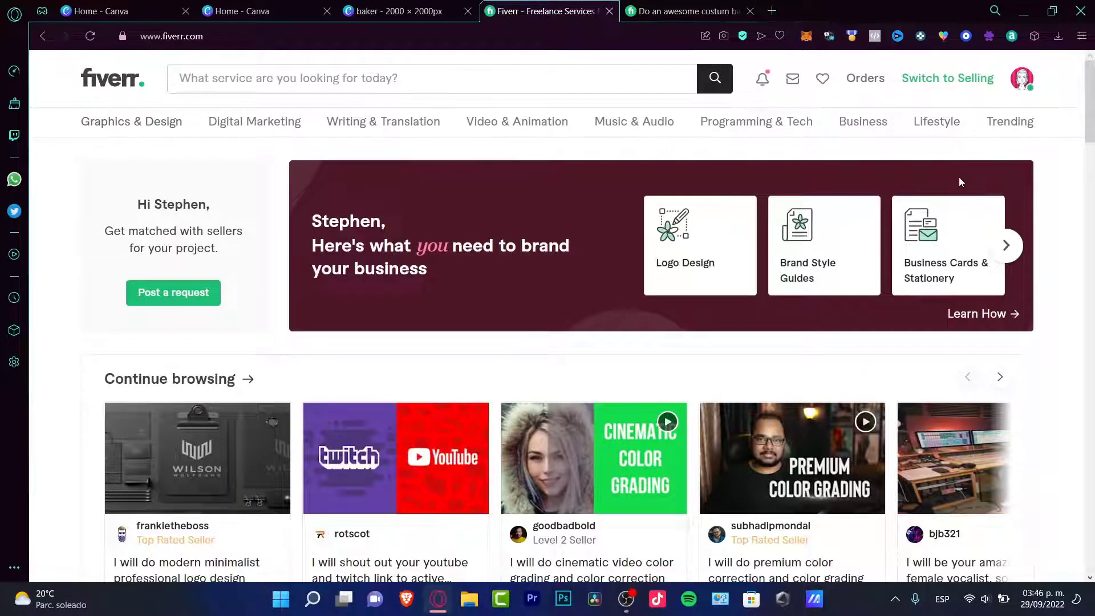
left_click(475, 78)
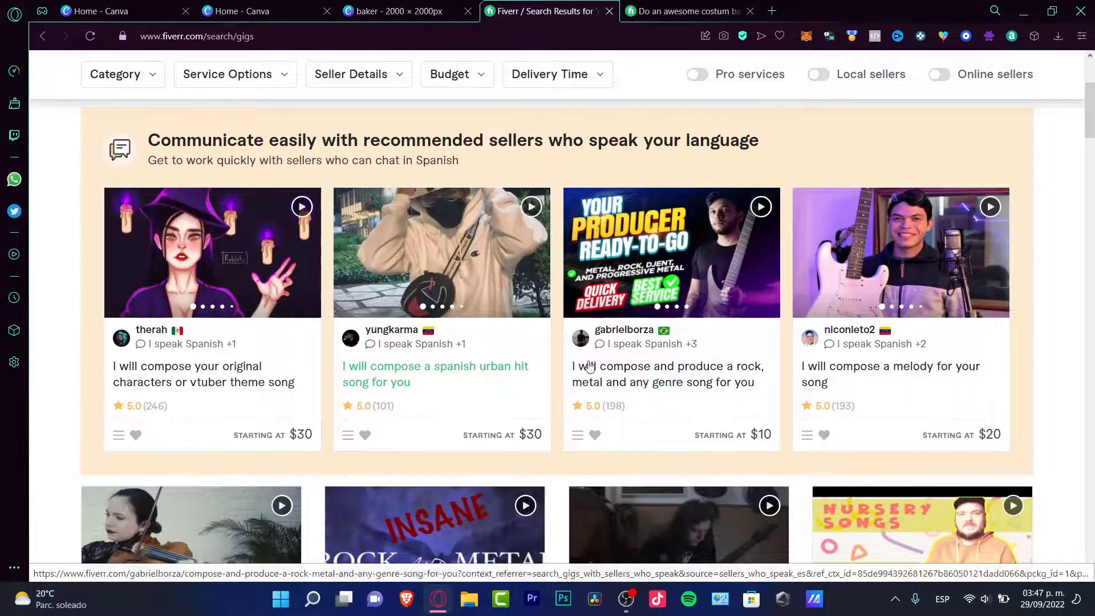
scroll(484, 373, "down", 3)
scroll(281, 142, "up", 6)
Step: Search the services for "painting" and examine the offered gigs and their starting prices
left_click(268, 80)
key("ctrl+a")
type("painting")
key("Return")
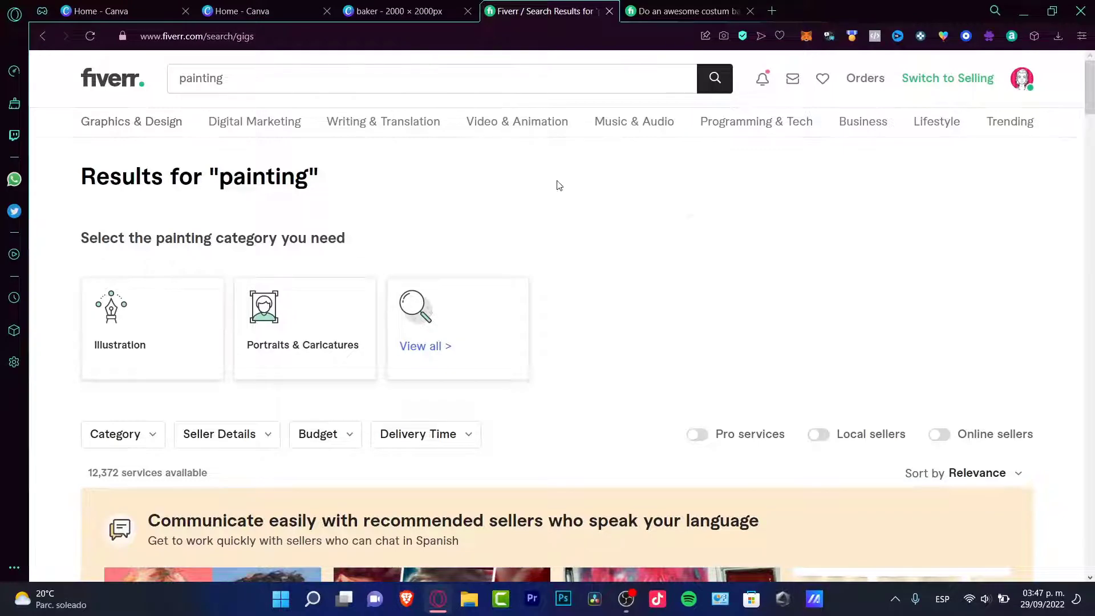
scroll(558, 183, "down", 6)
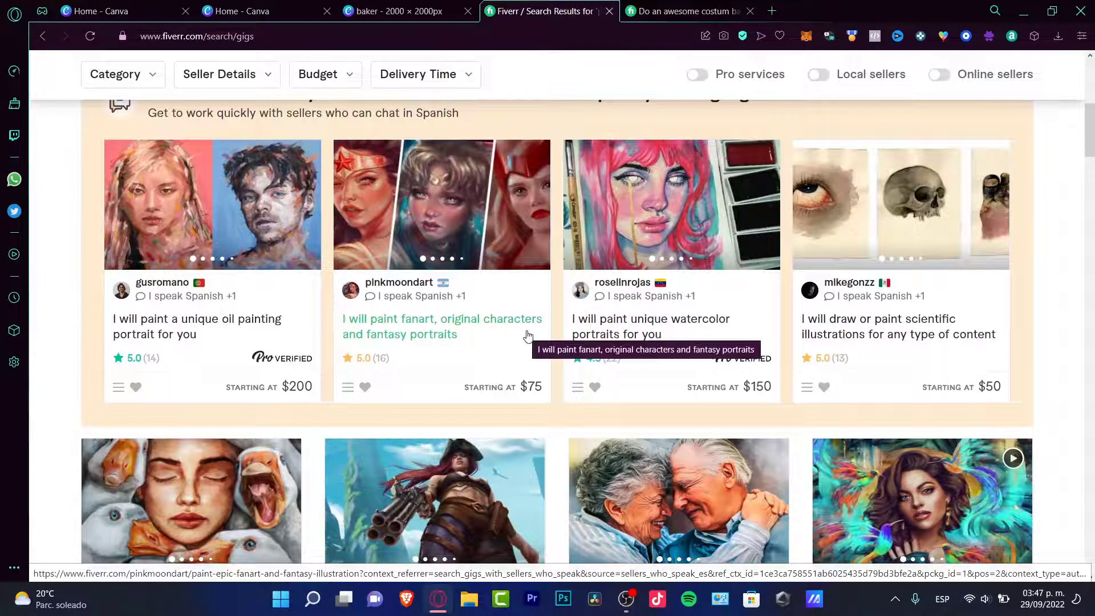
scroll(496, 344, "down", 6)
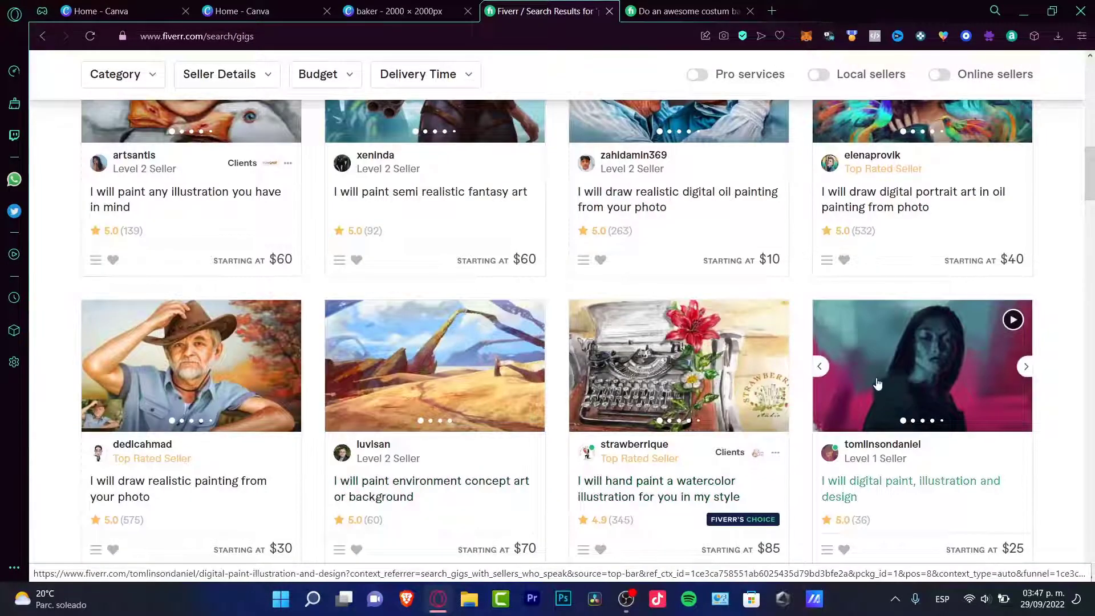
scroll(877, 383, "down", 6)
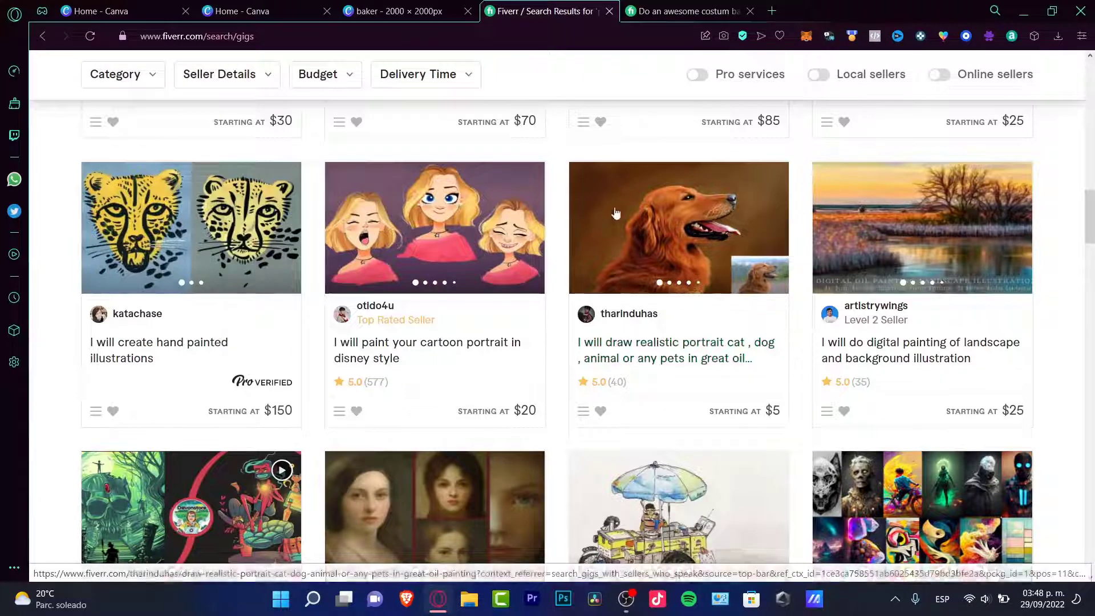
scroll(880, 431, "down", 3)
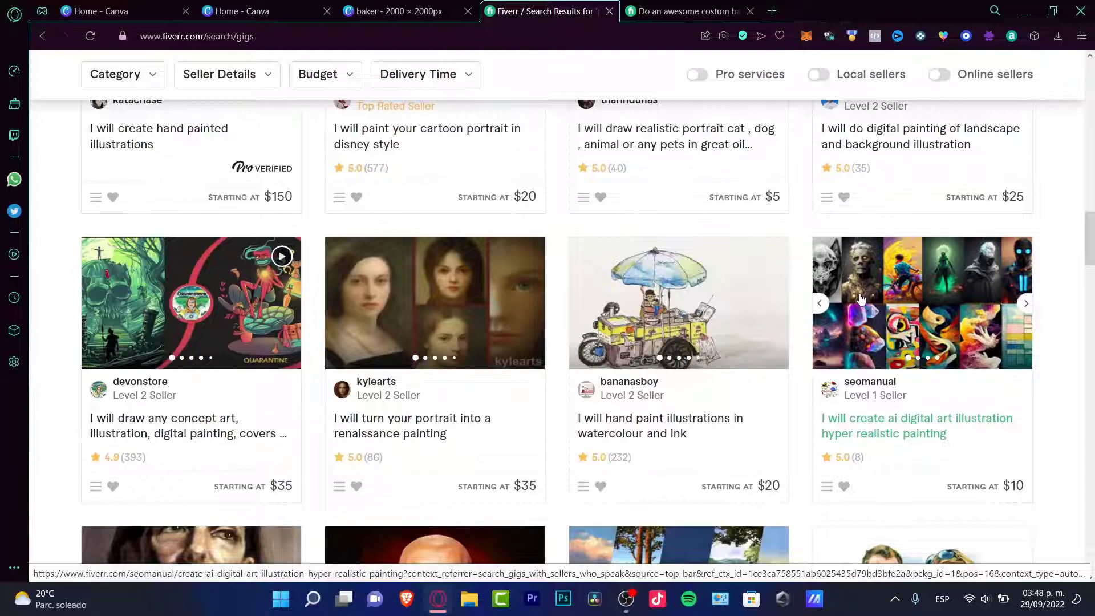
scroll(962, 447, "down", 3)
scroll(962, 447, "up", 10)
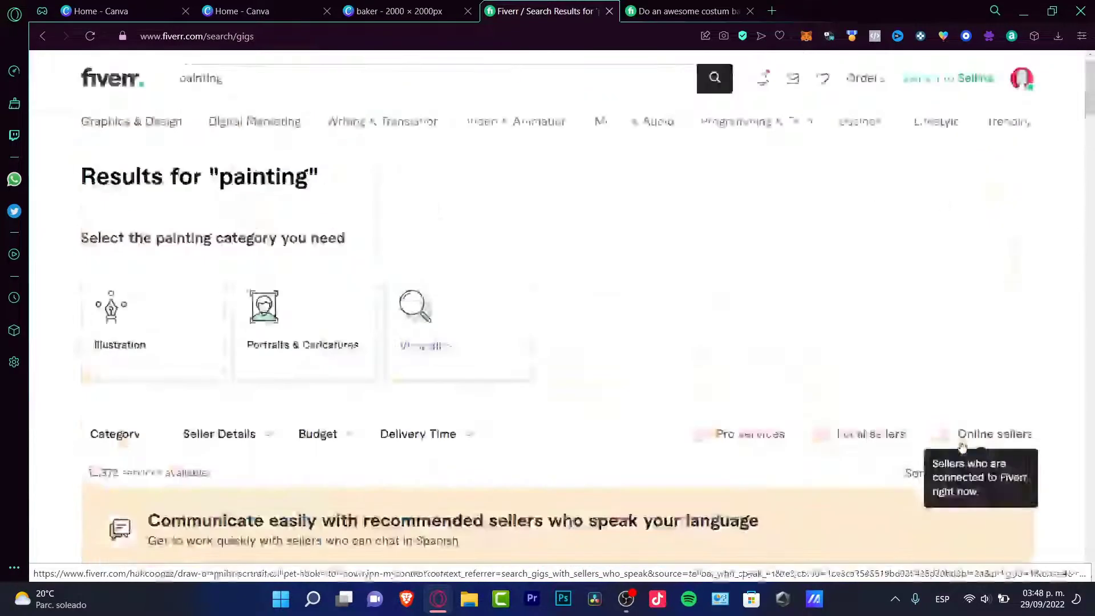
Step: Return to selling mode and start a new gig from the seller profile
left_click(962, 80)
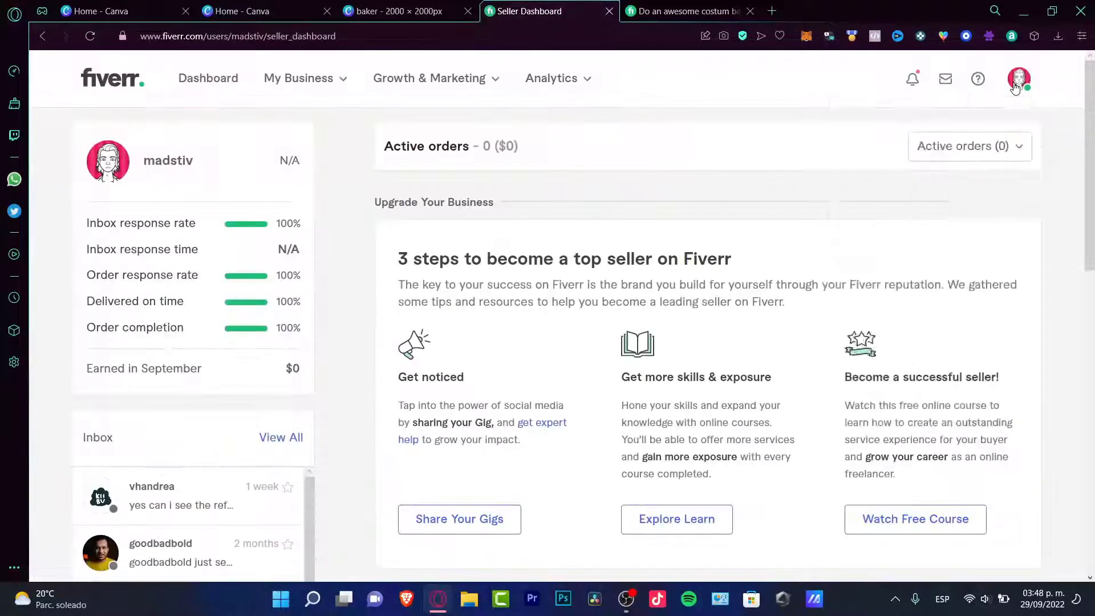
left_click(1019, 78)
left_click(903, 227)
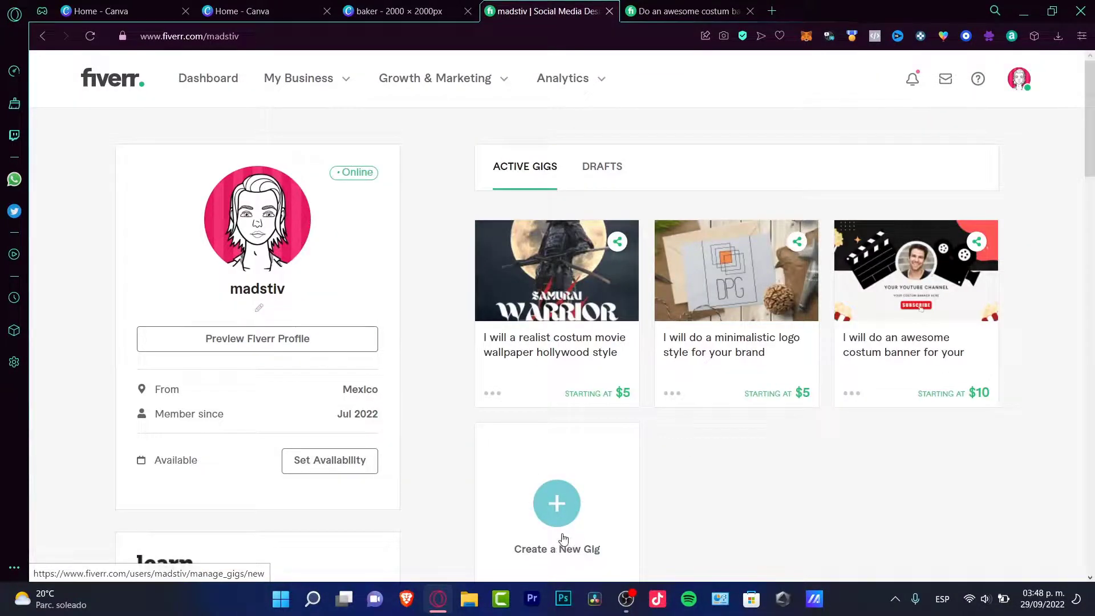
left_click(558, 503)
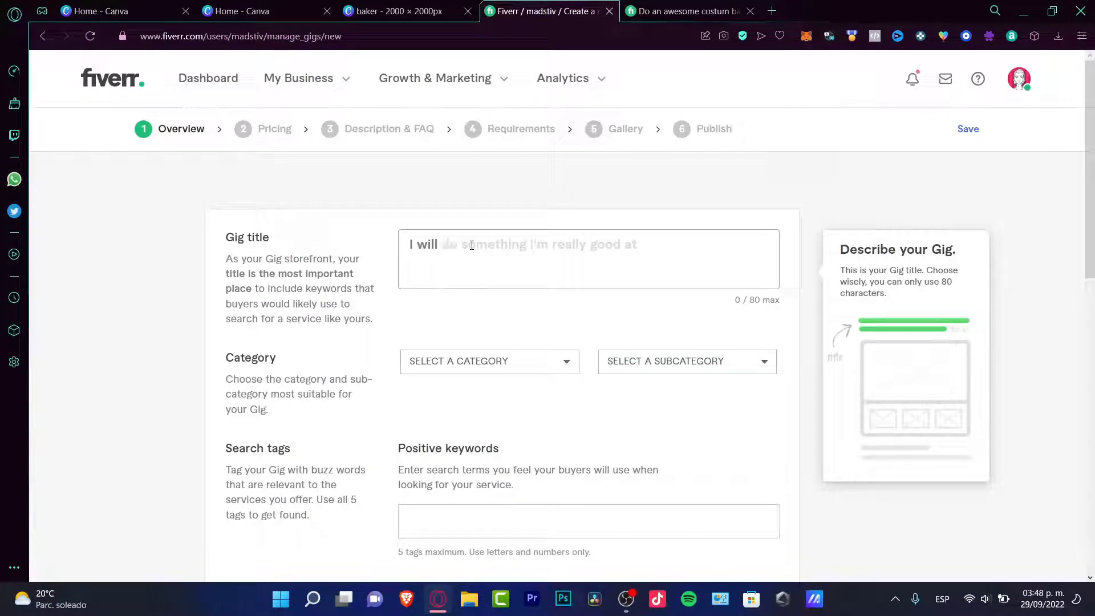
Step: Title the gig "create a digital costum art portrait for you" and choose the suggested category Graphics & Design > Portraits & Caricatures
type("crea")
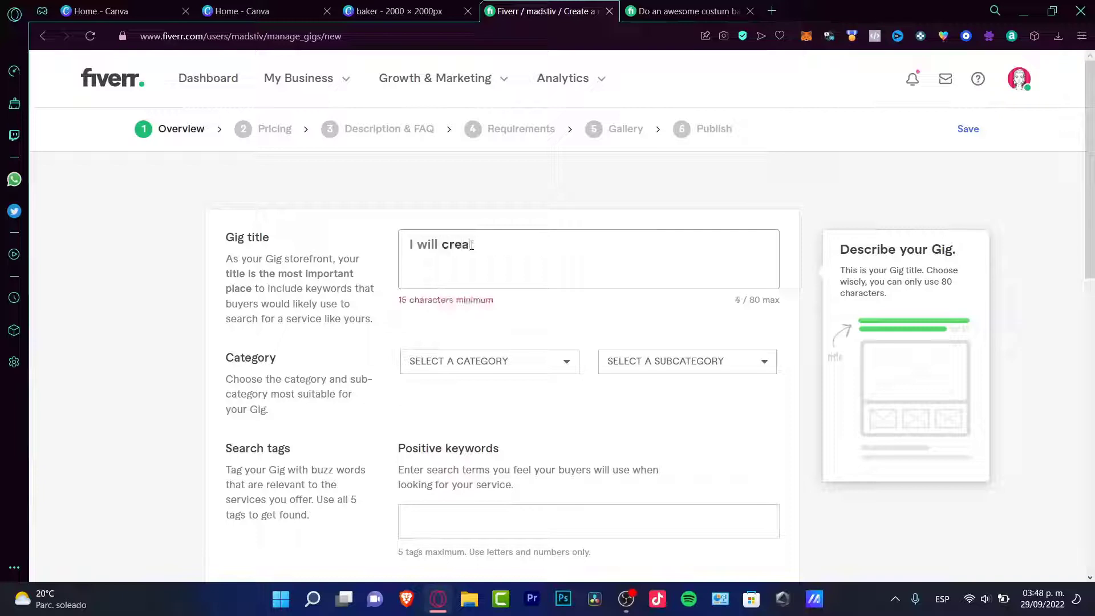
type("te a digital ")
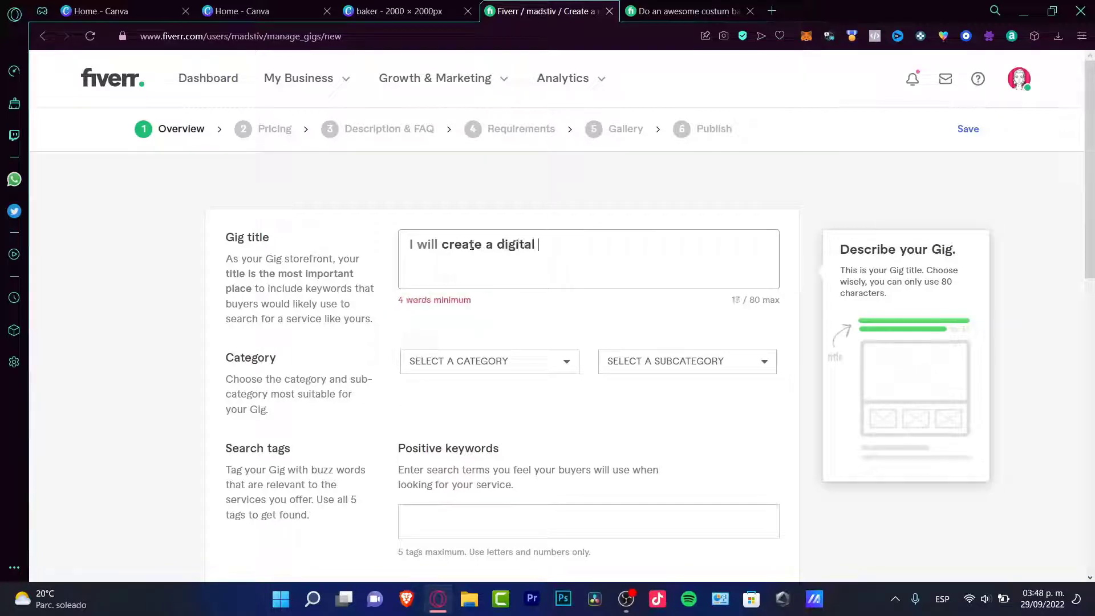
type("costum art ")
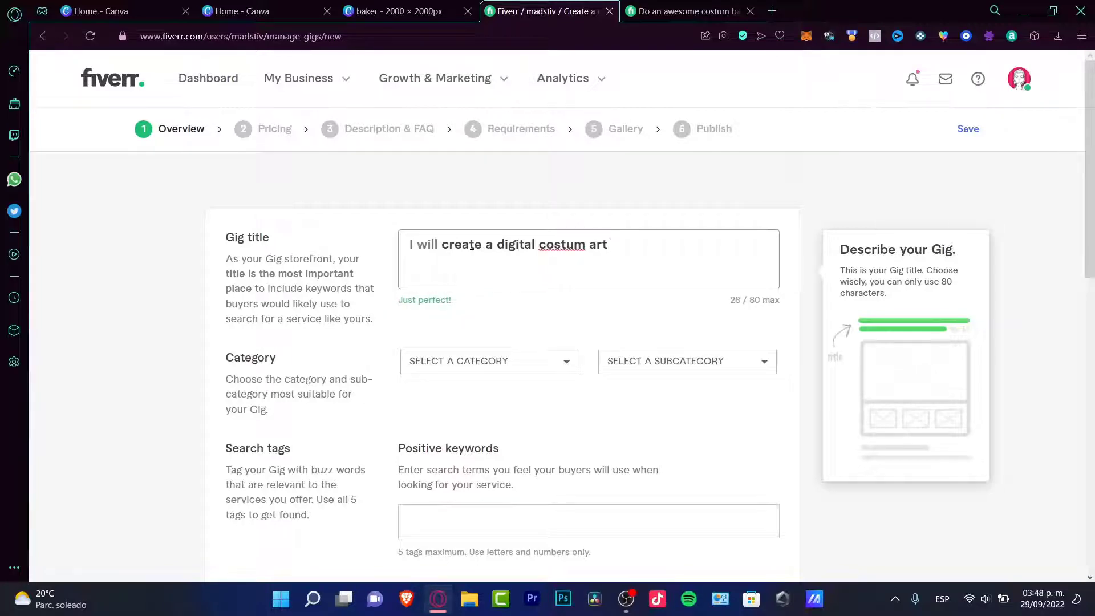
type("portrait for you")
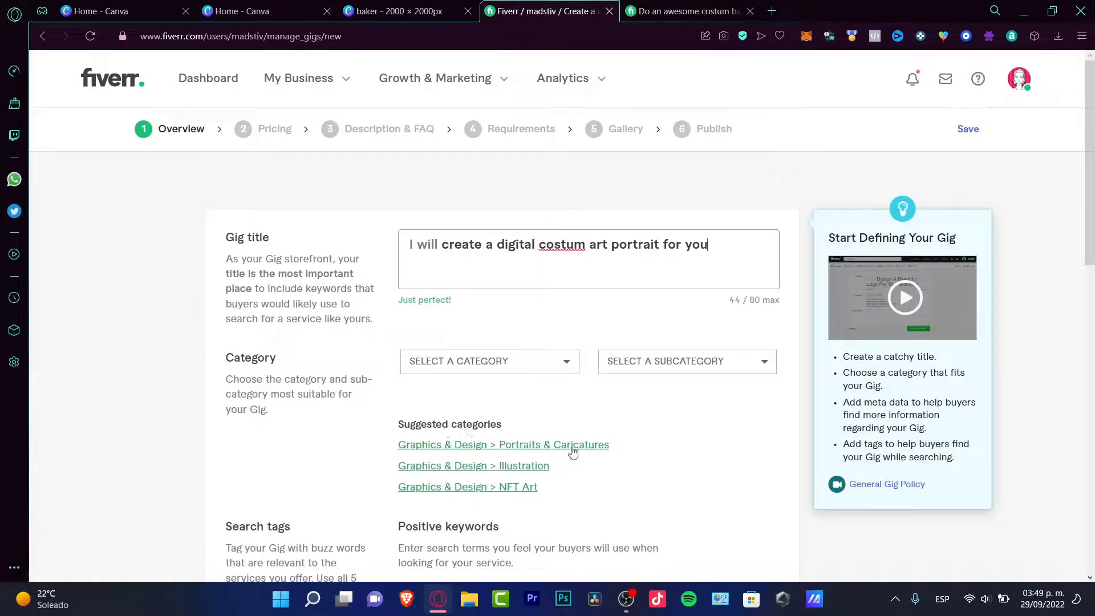
left_click(573, 450)
scroll(649, 449, "down", 3)
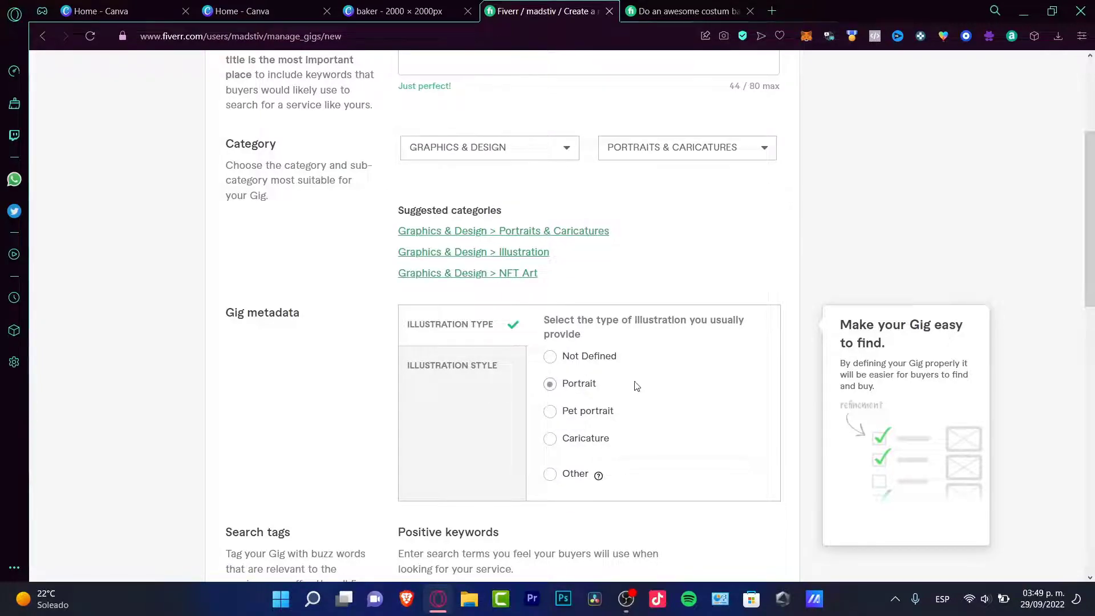
Step: Add the positive keywords painting, digital art, digital design and costum art, and save the overview to continue to pricing
scroll(636, 384, "down", 3)
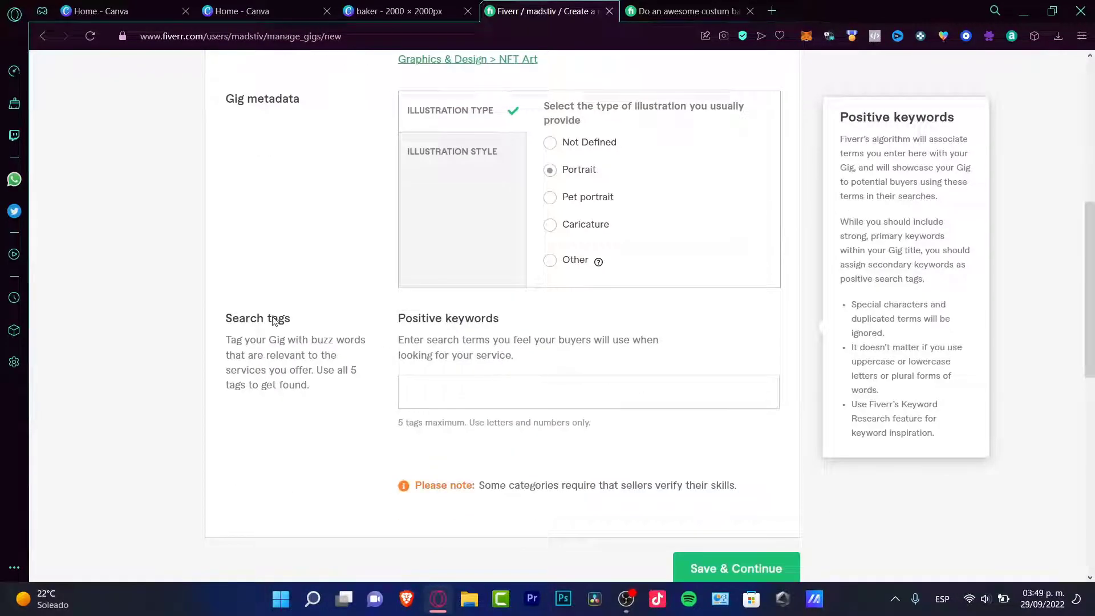
type("pai")
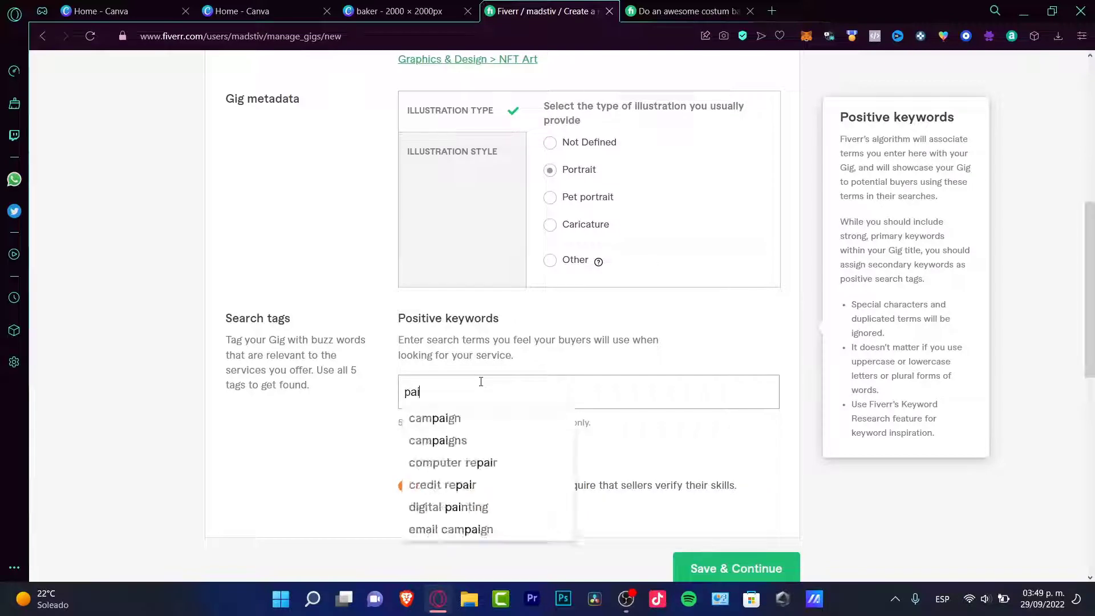
type("nting")
key("Return")
type("digi")
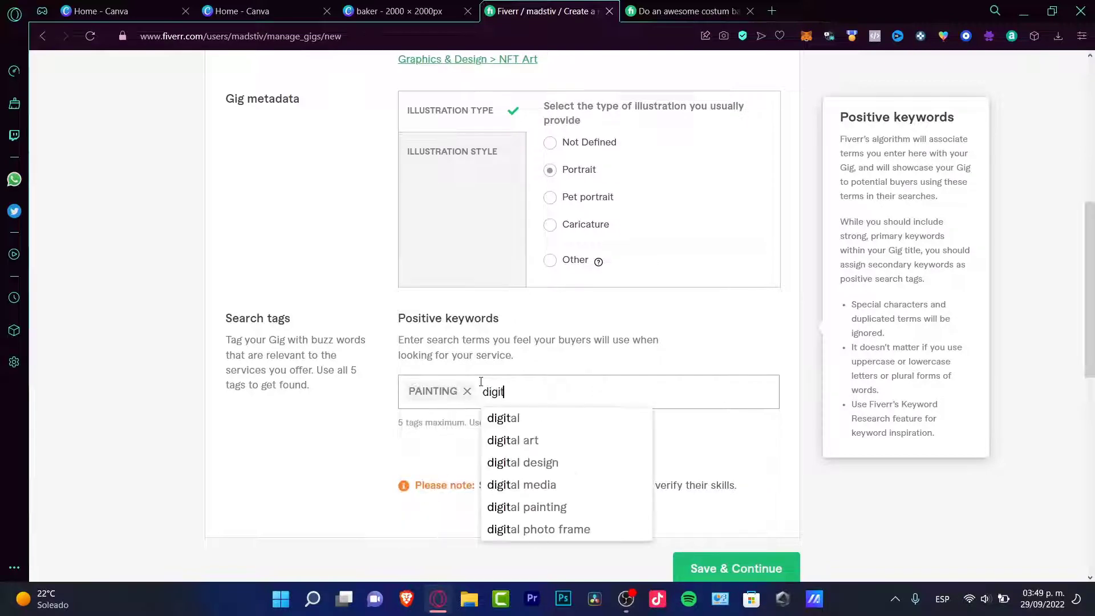
type("t")
left_click(628, 441)
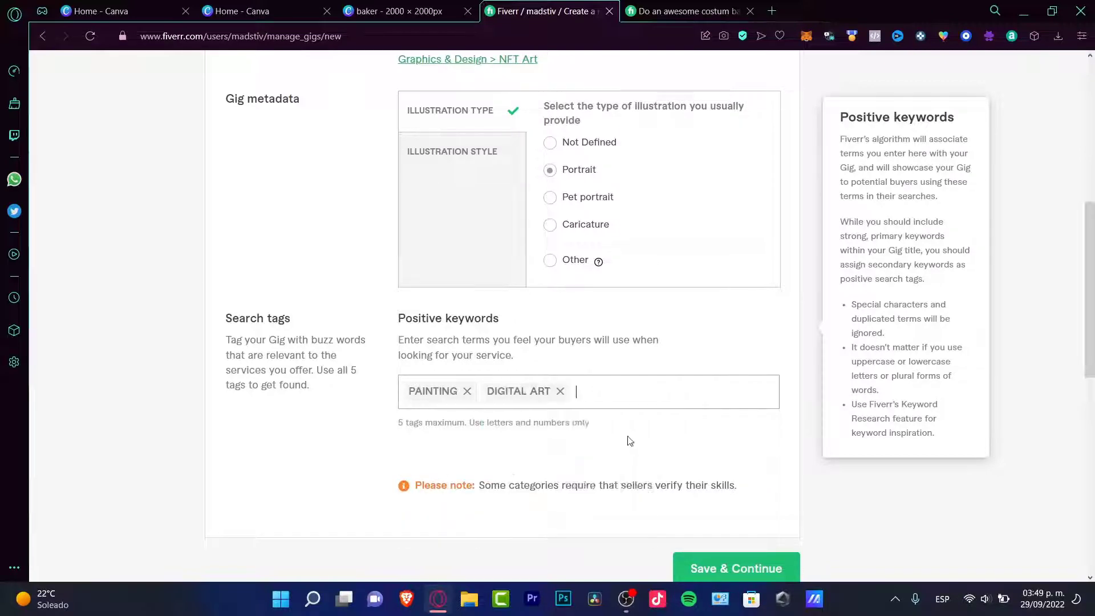
type("digital")
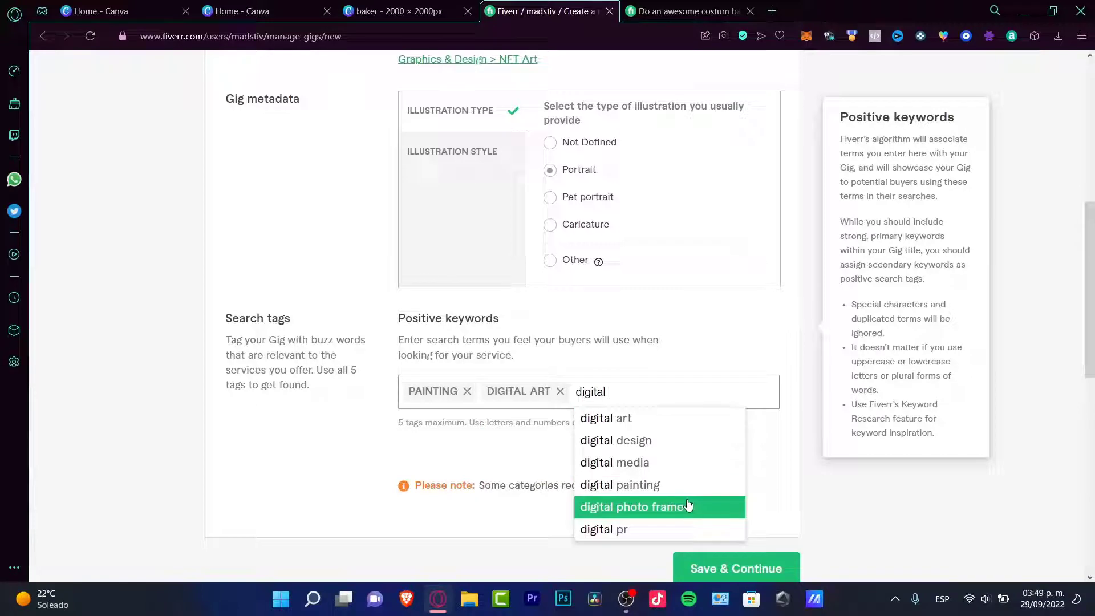
left_click(690, 442)
type("costum art")
key("Return")
left_click(737, 569)
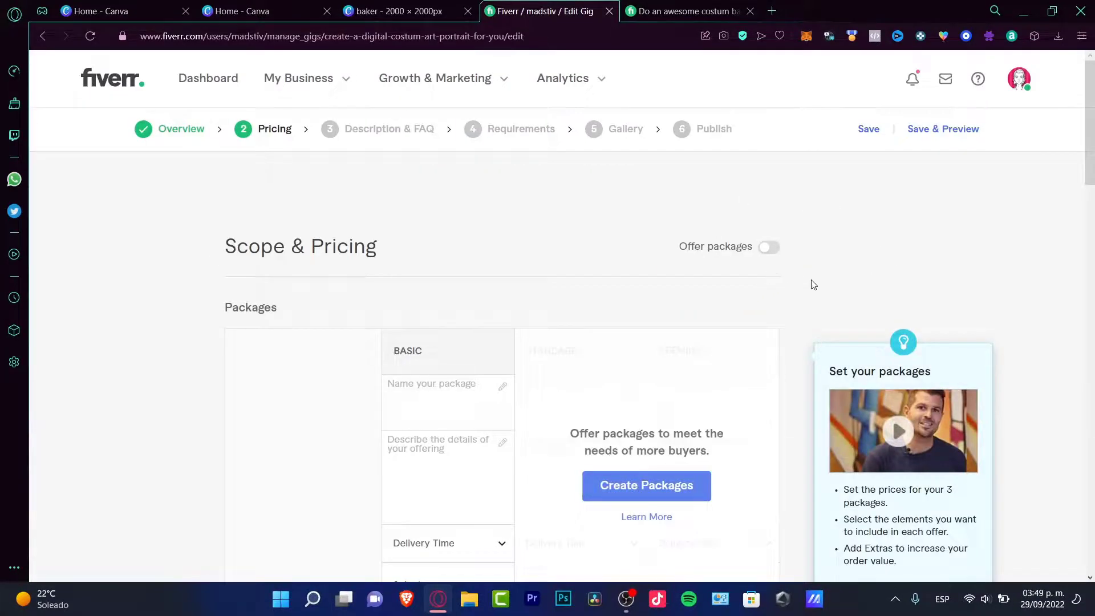
Step: Examine the Basic package fields, its price row and the extra services offered on the gig's pricing page
scroll(813, 284, "down", 3)
mouse_move(484, 231)
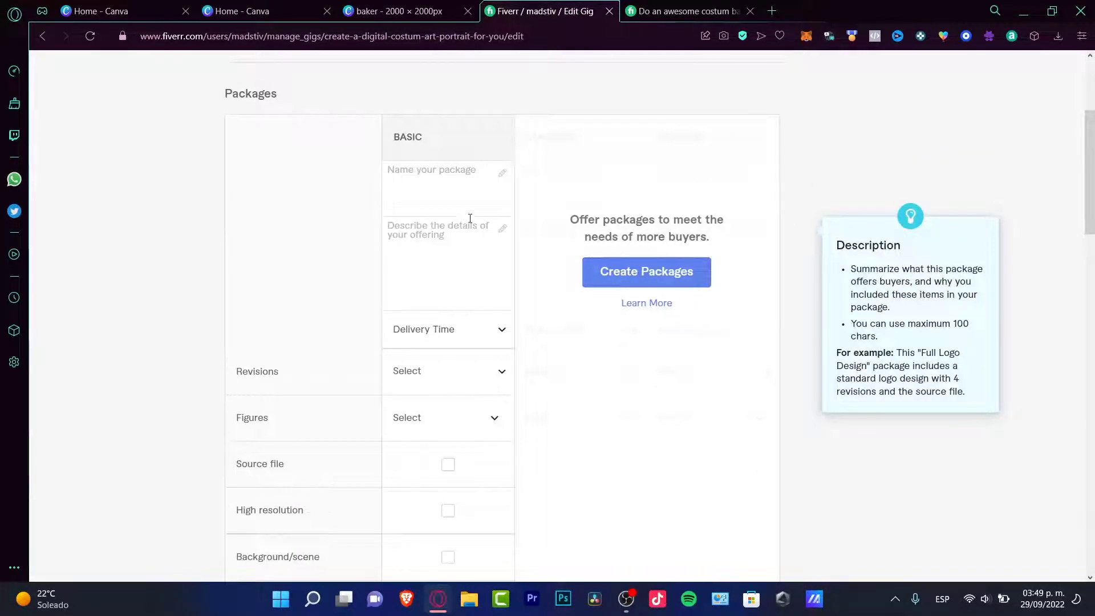
scroll(444, 225, "down", 6)
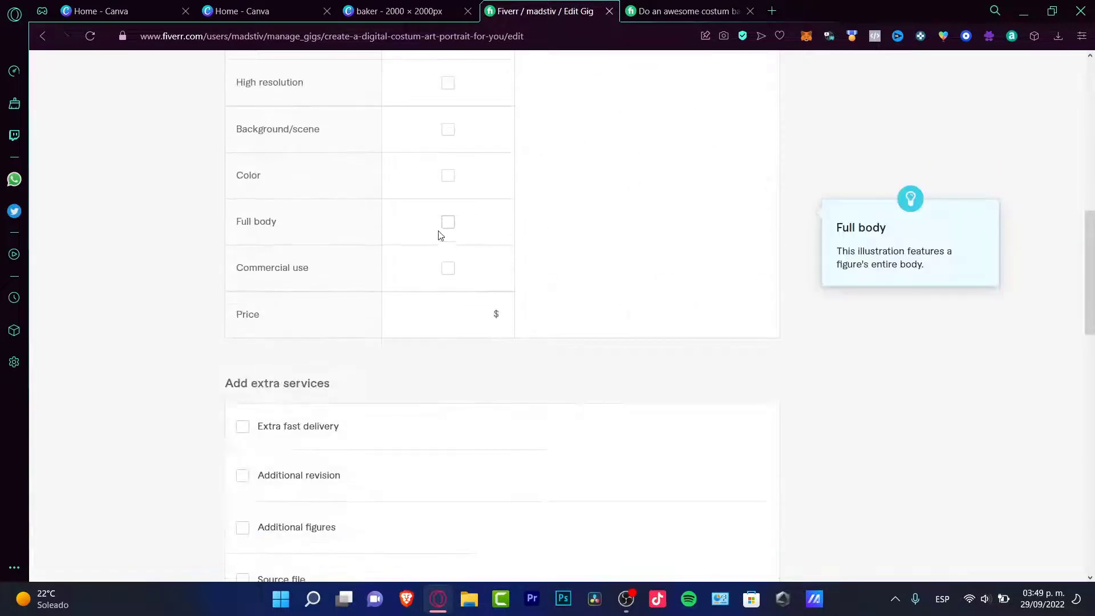
scroll(441, 239, "down", 3)
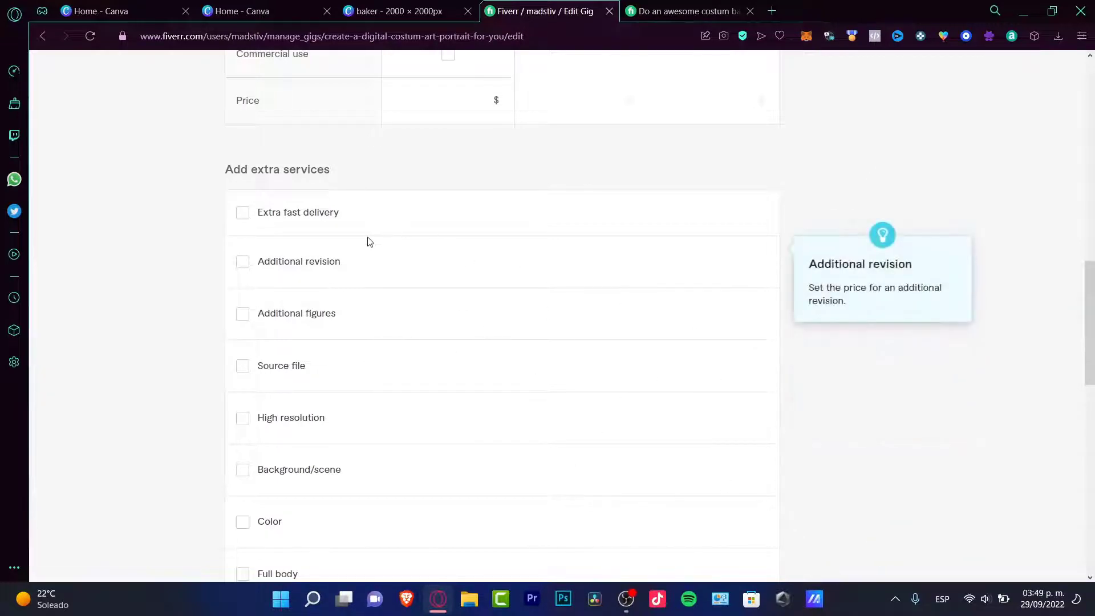
left_click(278, 6)
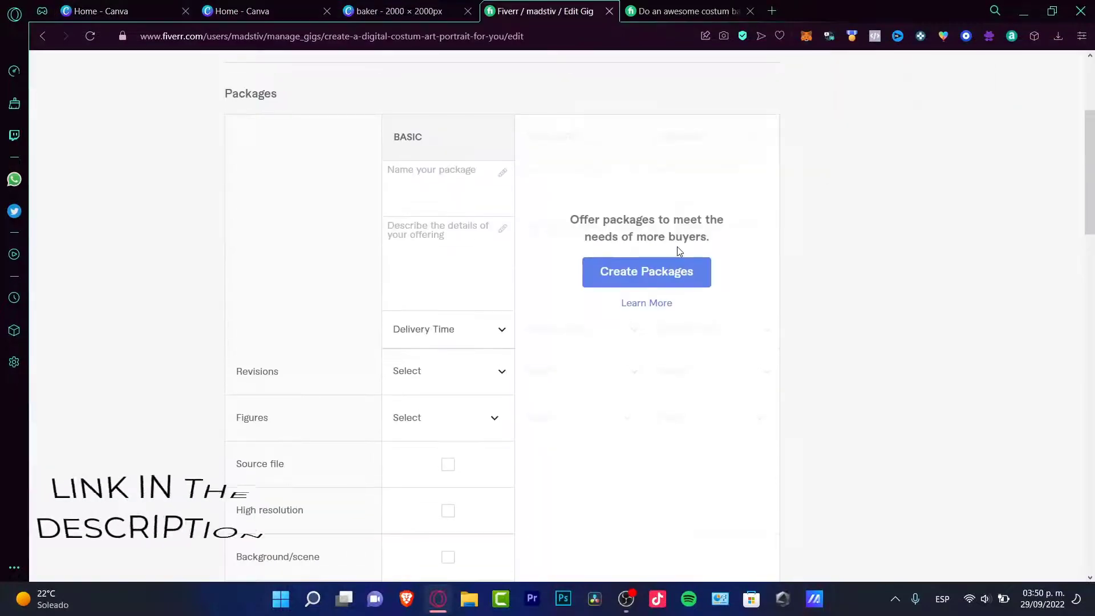
scroll(526, 309, "up", 4)
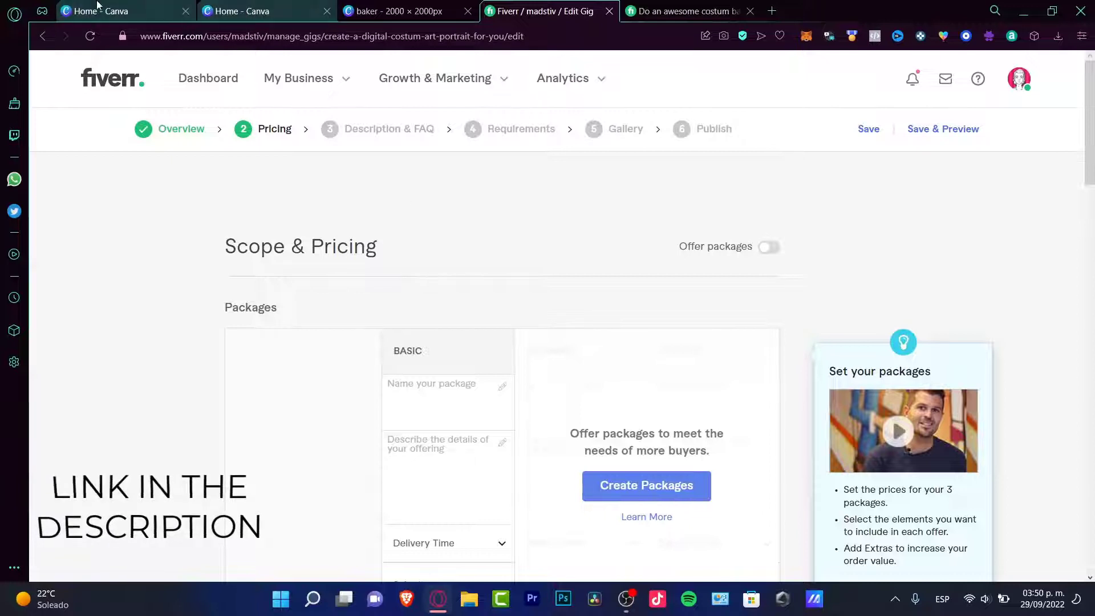
Step: Switch to Canva and create a new blank Poster (Portrait) design
left_click(229, 10)
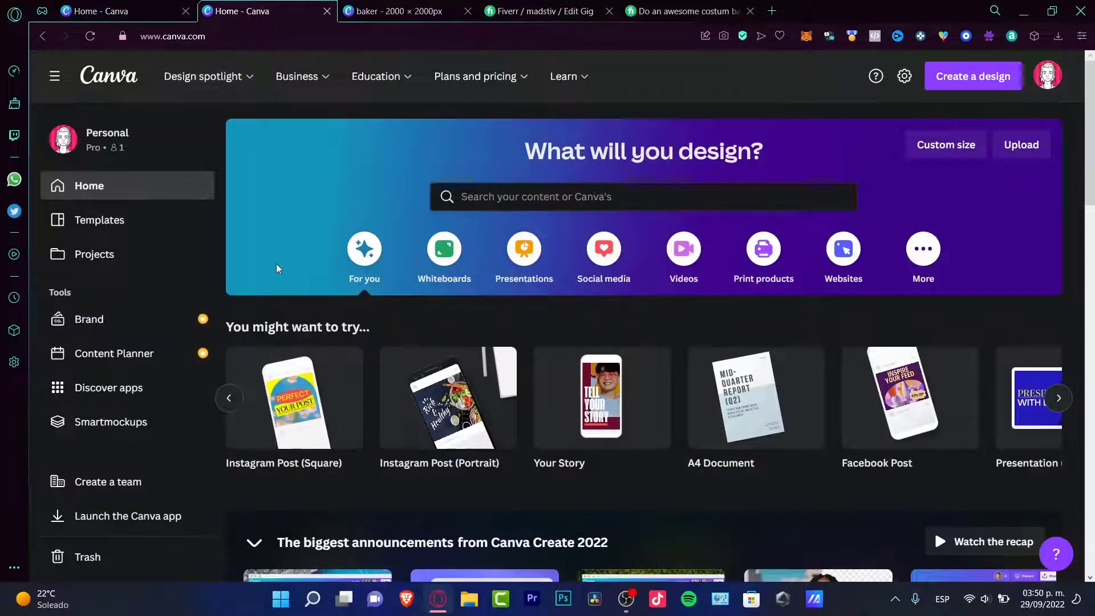
left_click(995, 79)
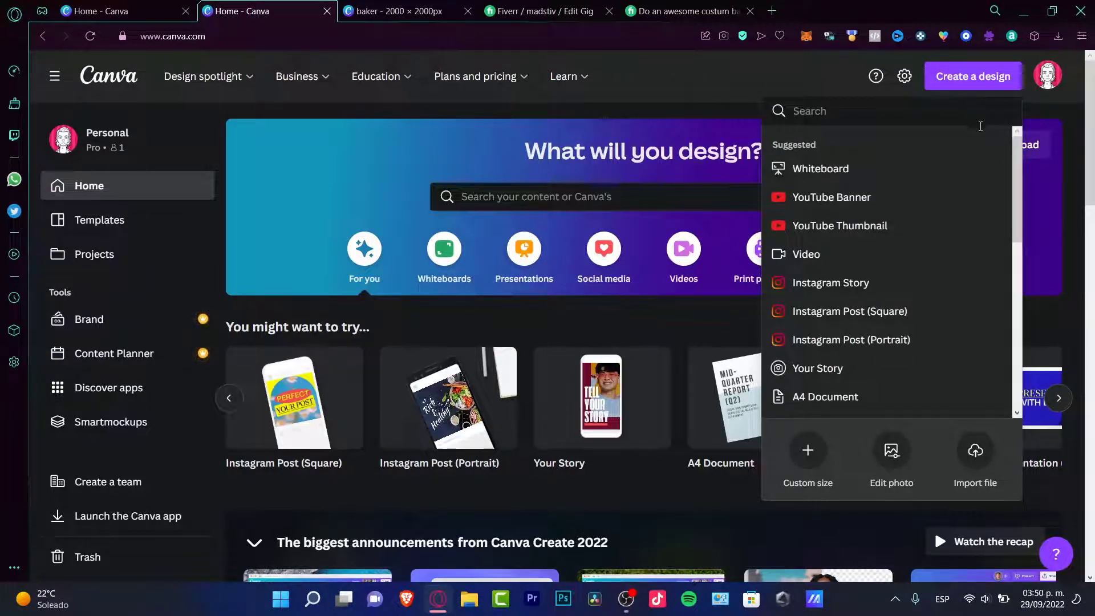
left_click_drag(1015, 200, 1012, 284)
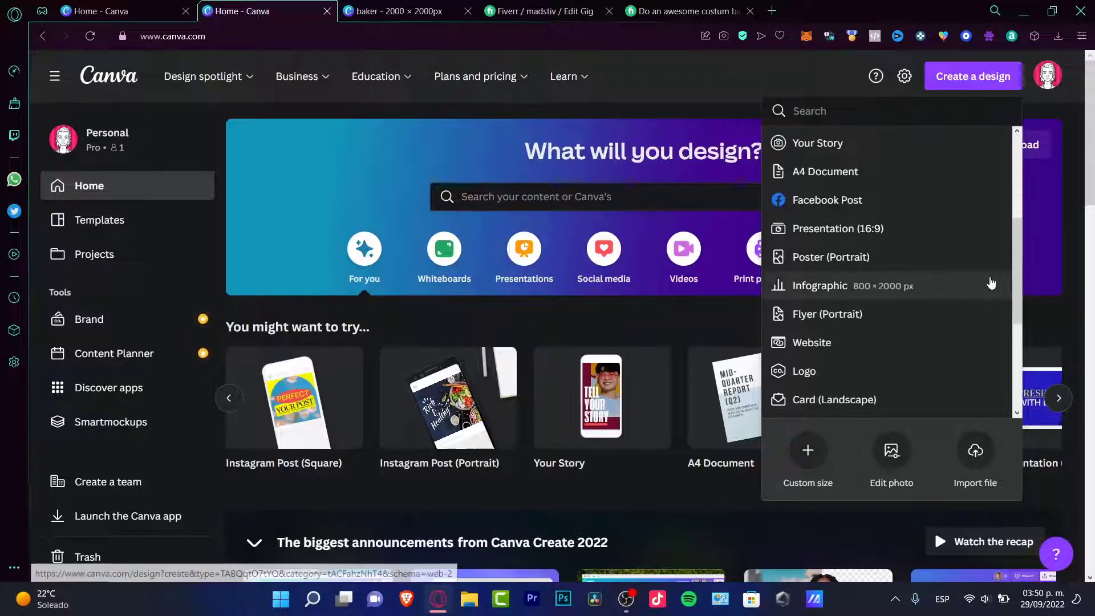
left_click(845, 268)
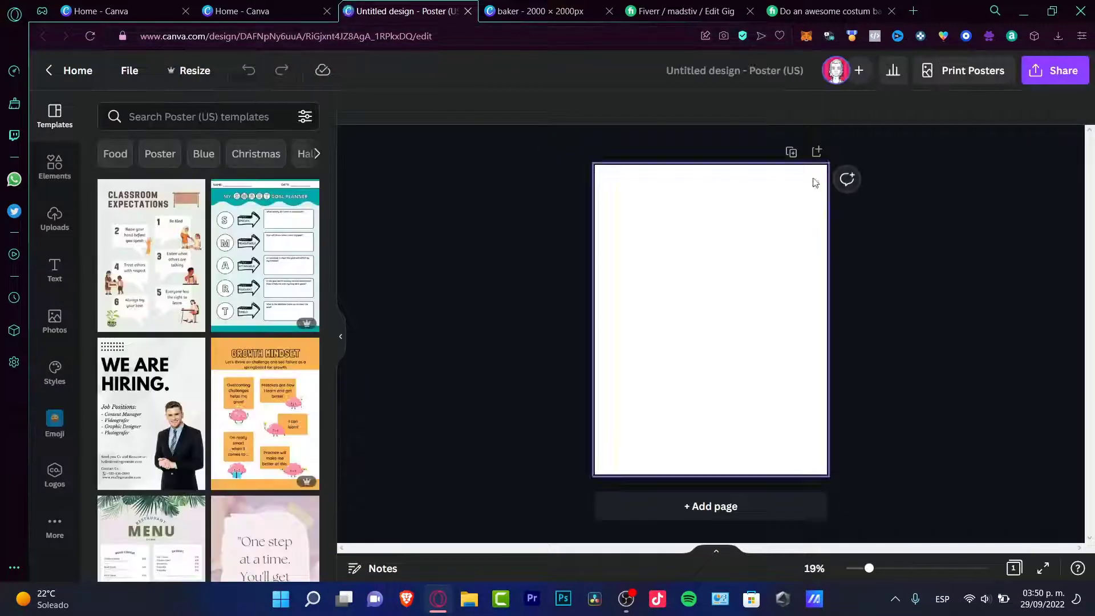
Step: Search the poster templates for art, narrow the search to Painting and browse the designs for inspiration
left_click(249, 123)
type("art")
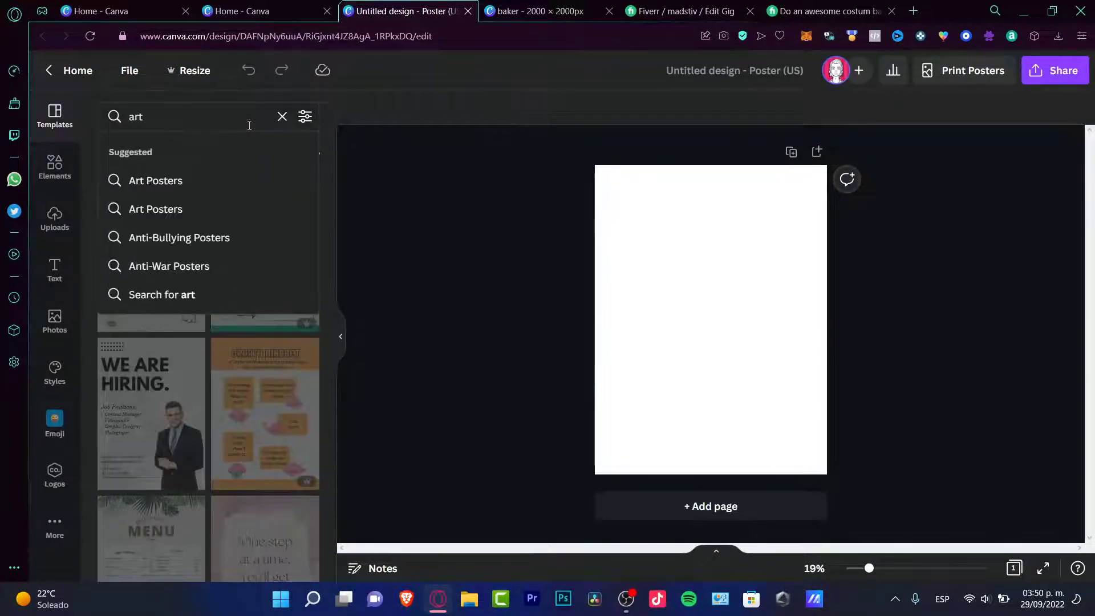
key("Return")
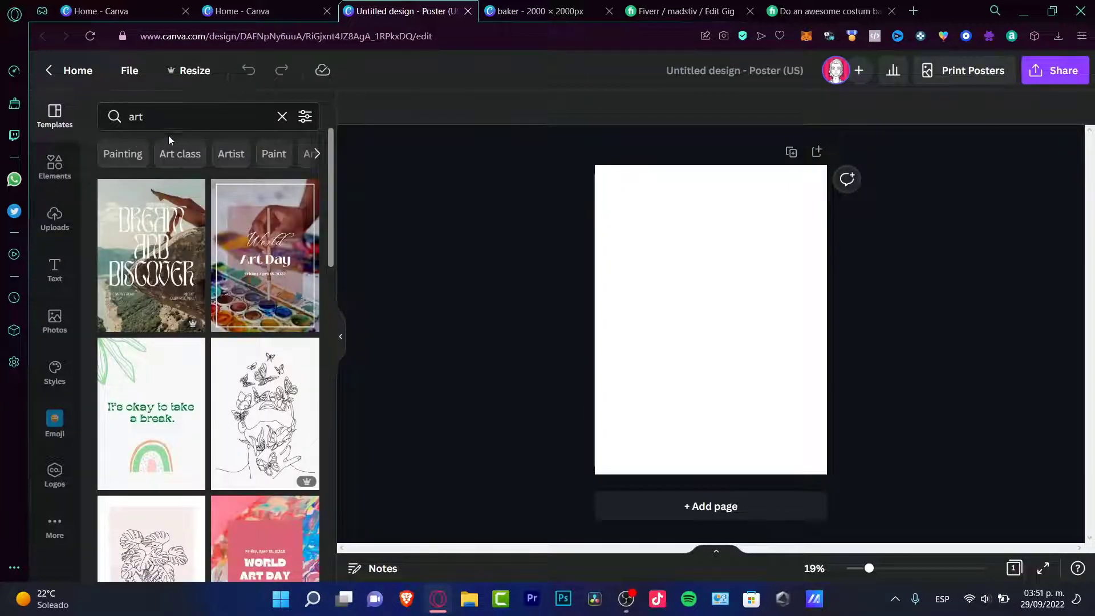
left_click(137, 153)
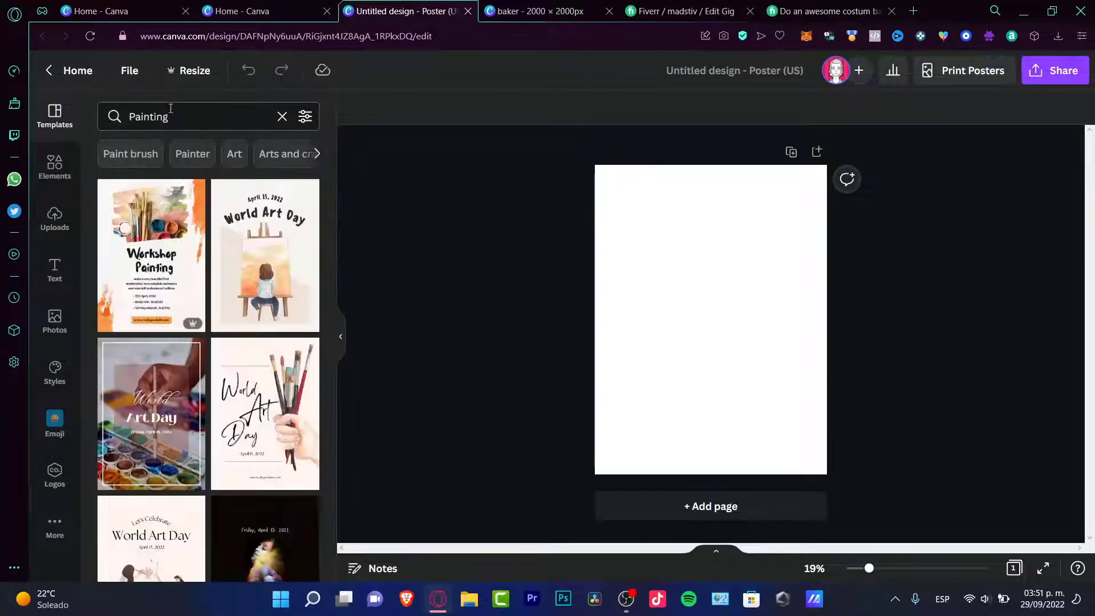
scroll(309, 432, "down", 7)
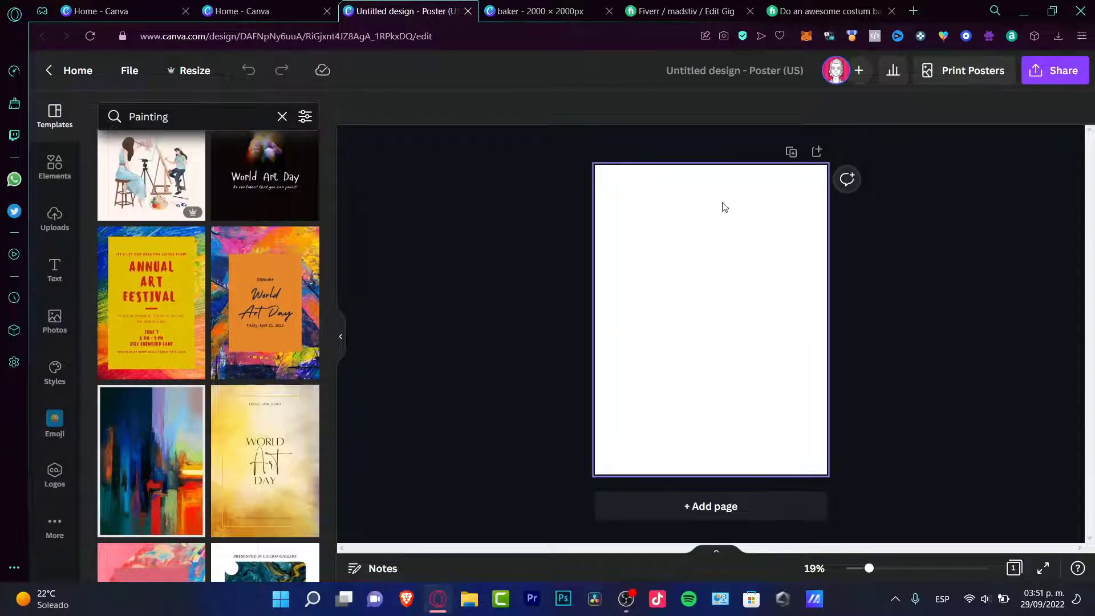
Step: Add a circle from the basic shapes to the middle of the blank poster
left_click(54, 167)
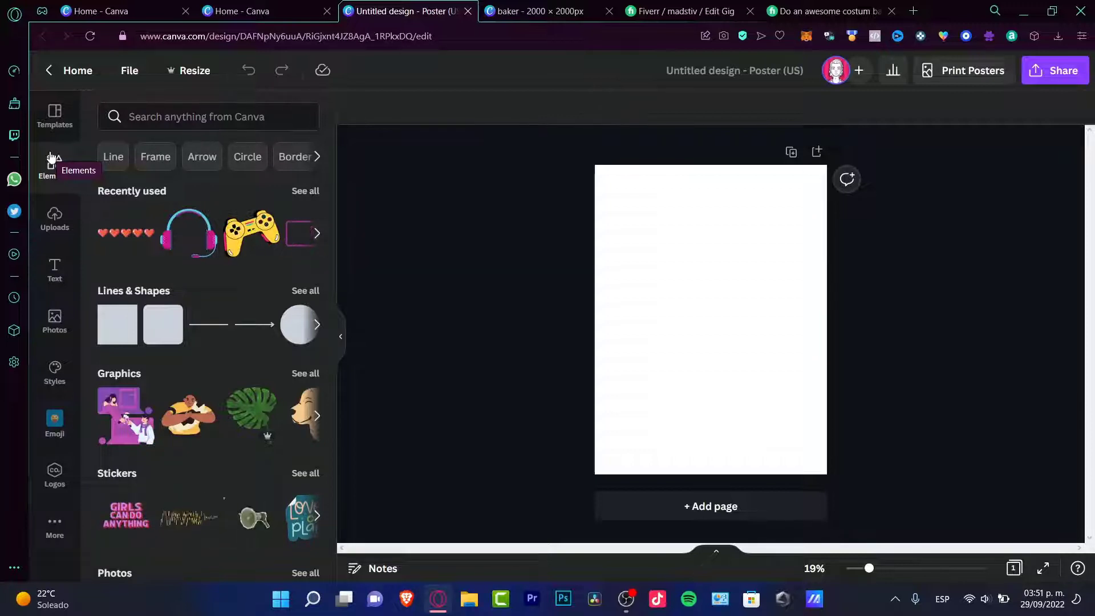
left_click(300, 340)
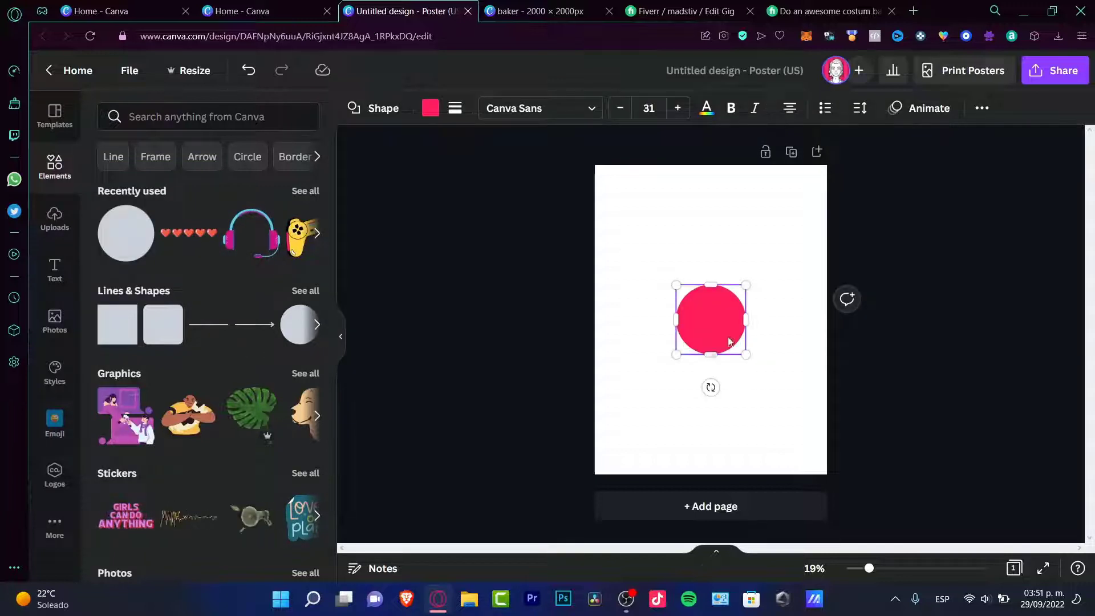
left_click(956, 343)
left_click(714, 337)
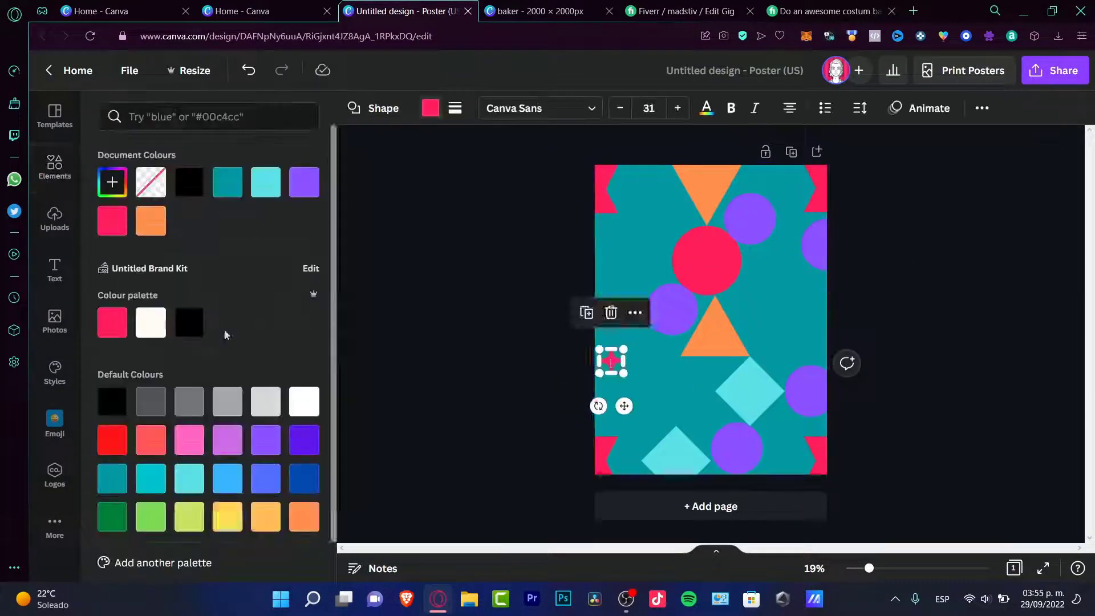
Step: Place a second yellow four-pointed star grid beside the orange triangle near the poster's right edge, and return to the main elements library
left_click_drag(647, 366, 785, 313)
left_click(461, 245)
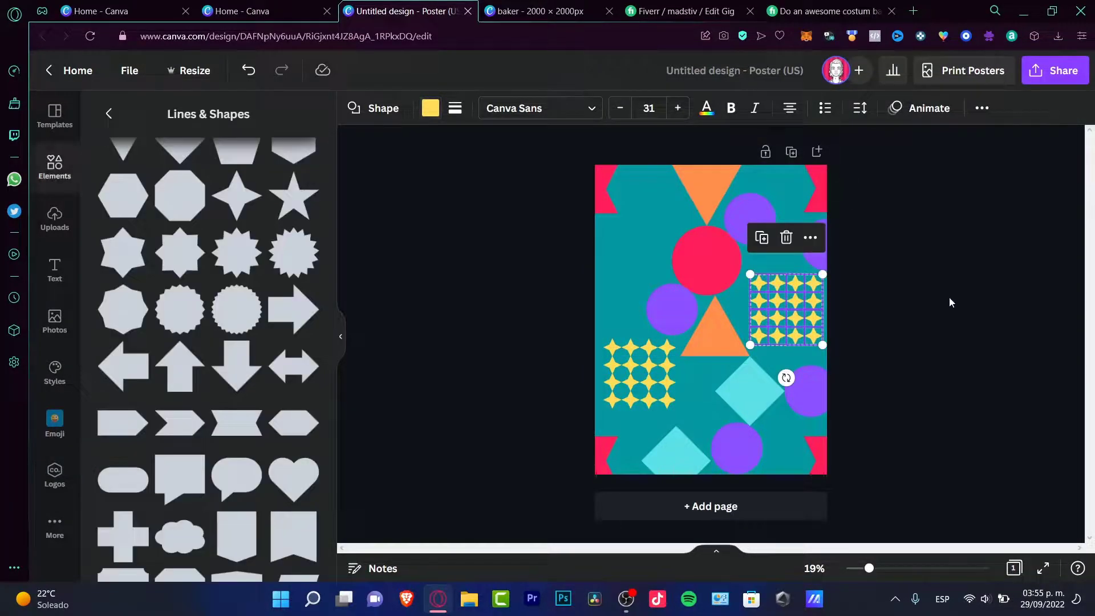
left_click(950, 297)
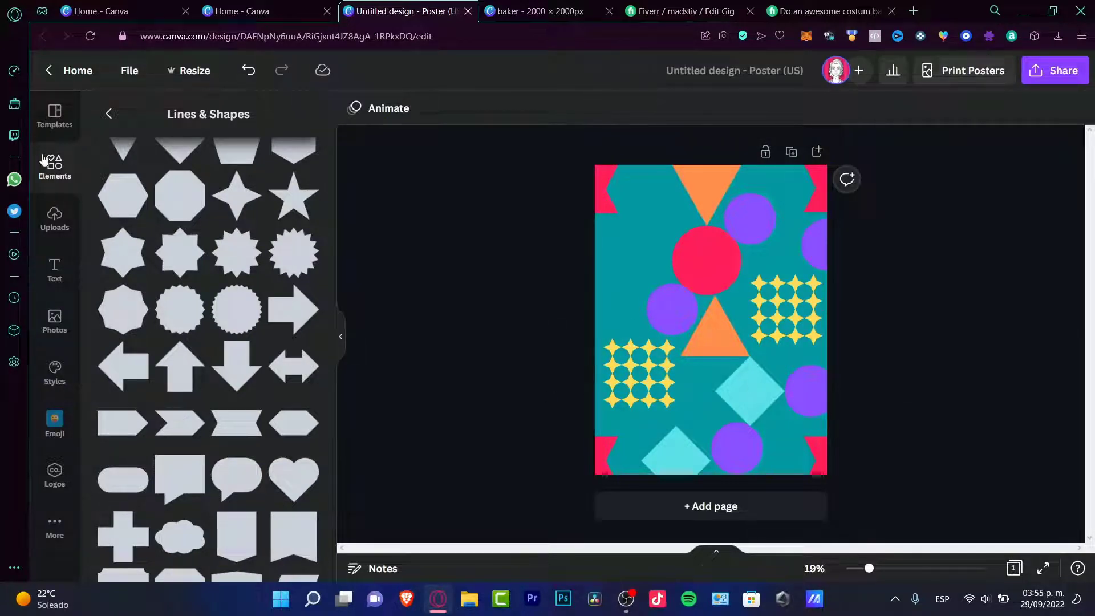
left_click(108, 114)
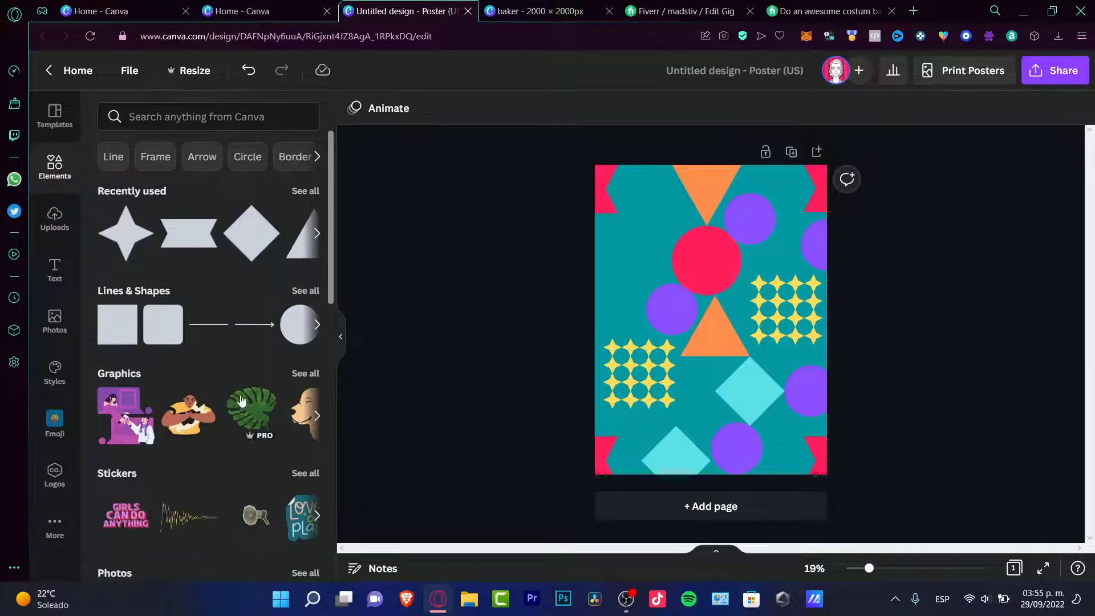
left_click(188, 414)
left_click_drag(761, 354, 894, 469)
left_click_drag(792, 387, 697, 422)
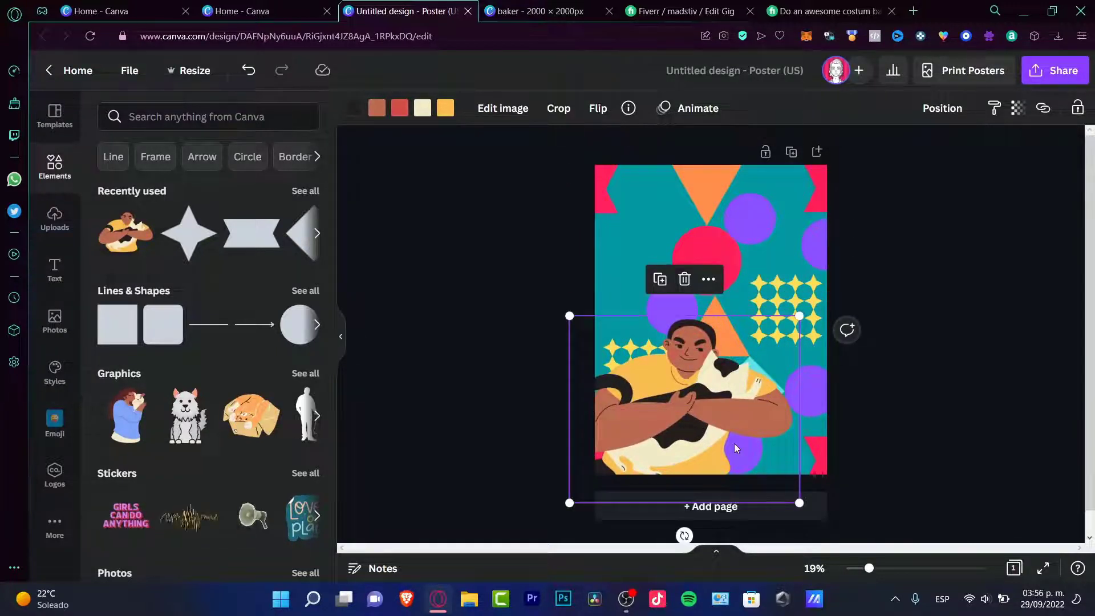
key("Delete")
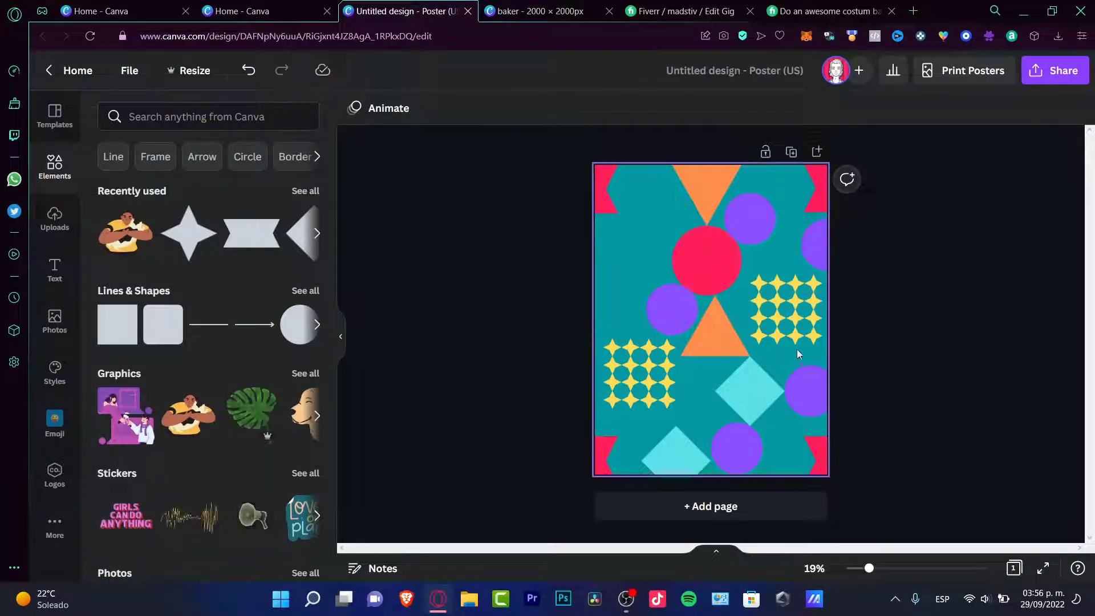
Step: Search the elements for pattern and add the wavy contour-line pattern to the poster
left_click(237, 113)
type("pattern")
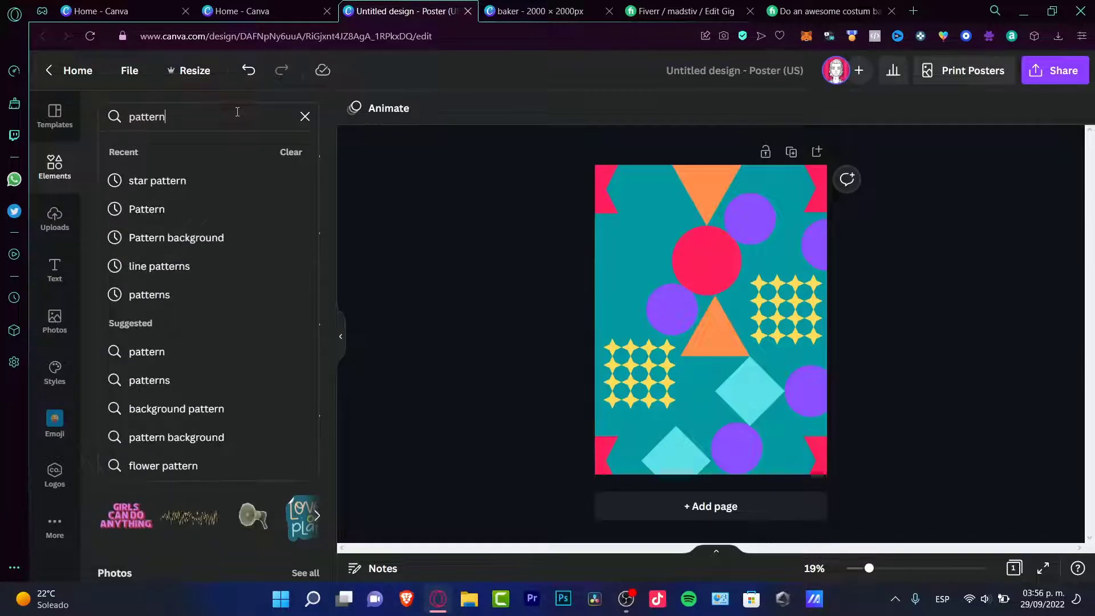
key("Return")
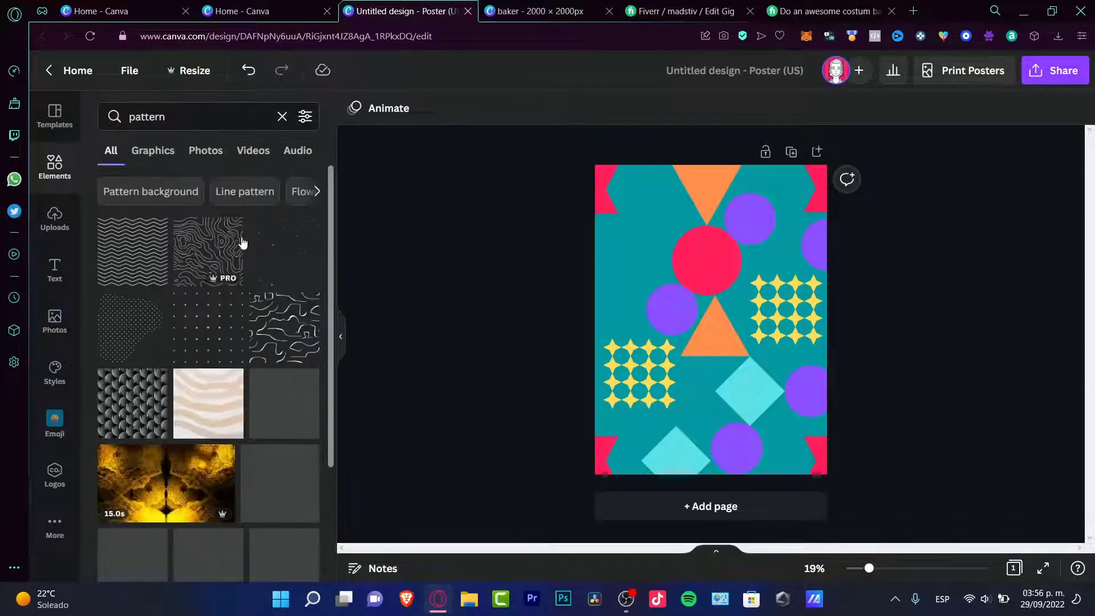
left_click(213, 251)
Step: Enlarge the contour-line pattern to cover the whole poster and place it behind the geometric shapes
left_click_drag(718, 321, 637, 264)
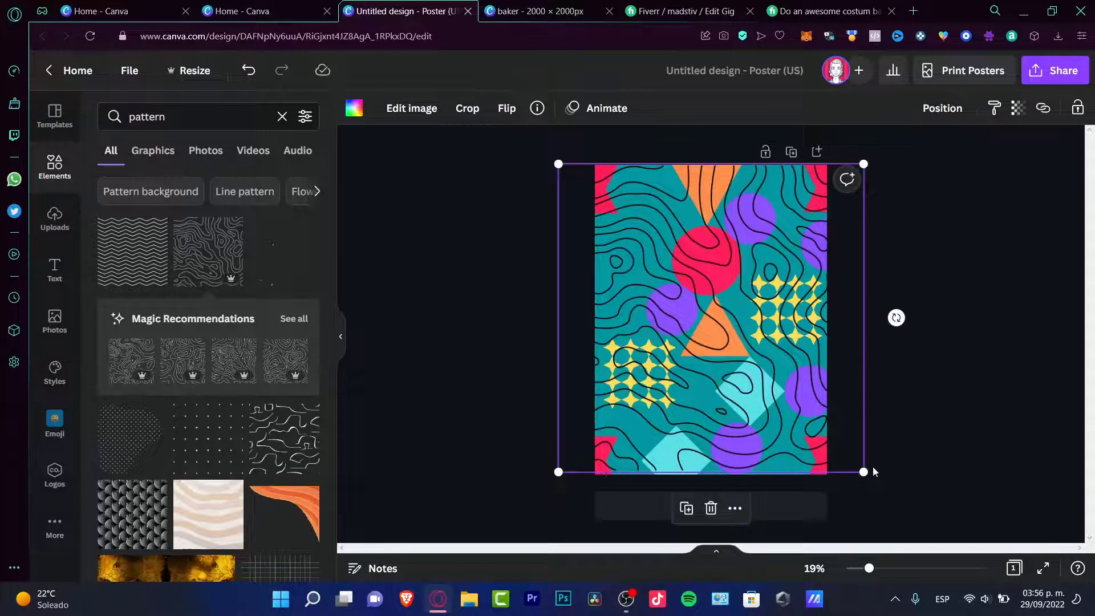
left_click_drag(874, 471, 887, 484)
right_click(834, 434)
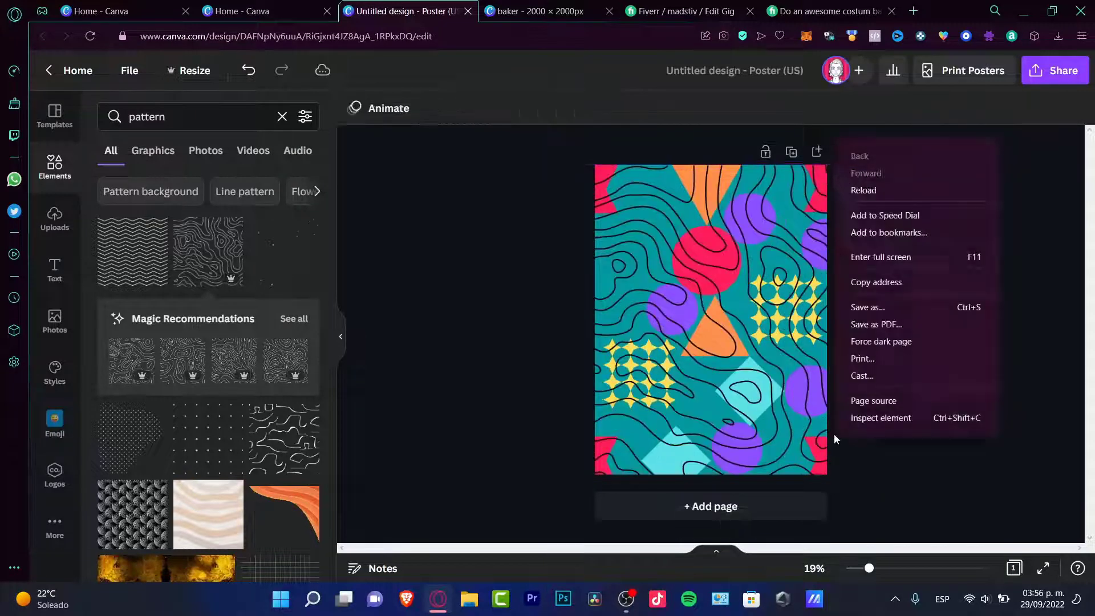
left_click(676, 251)
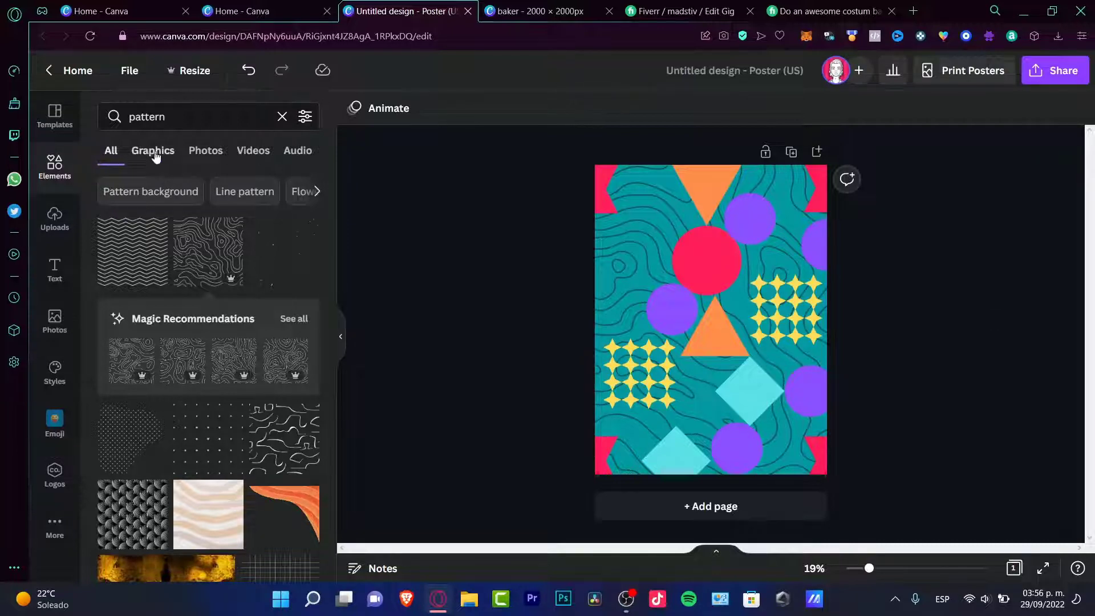
Step: Search the graphics for burger and add the orange burger with thick black outlines
left_click(155, 150)
left_click(191, 116)
key("ctrl+a")
type("burger")
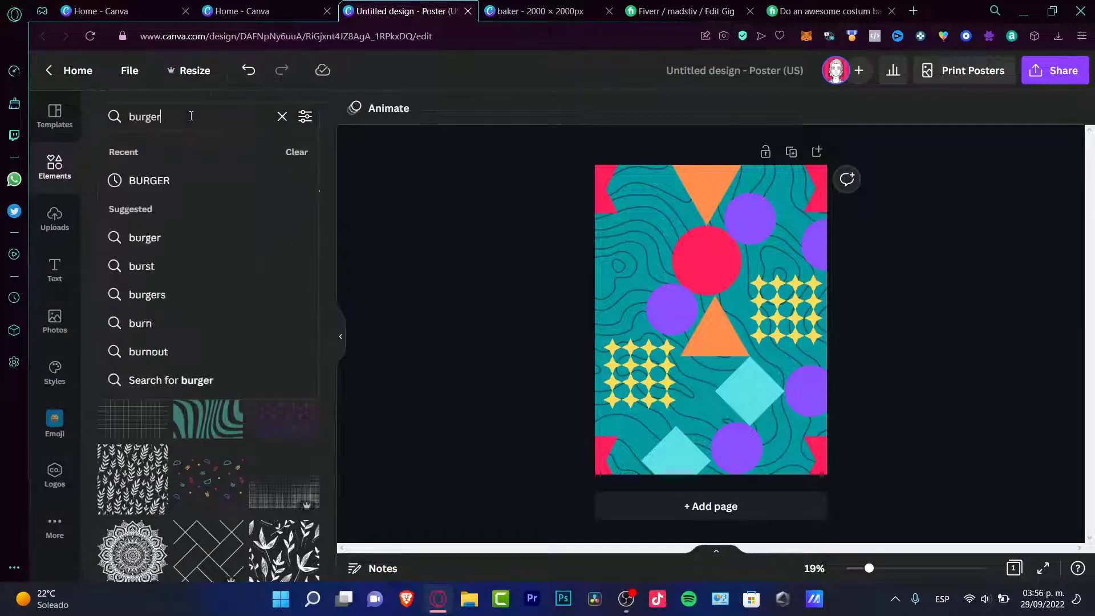
key("Return")
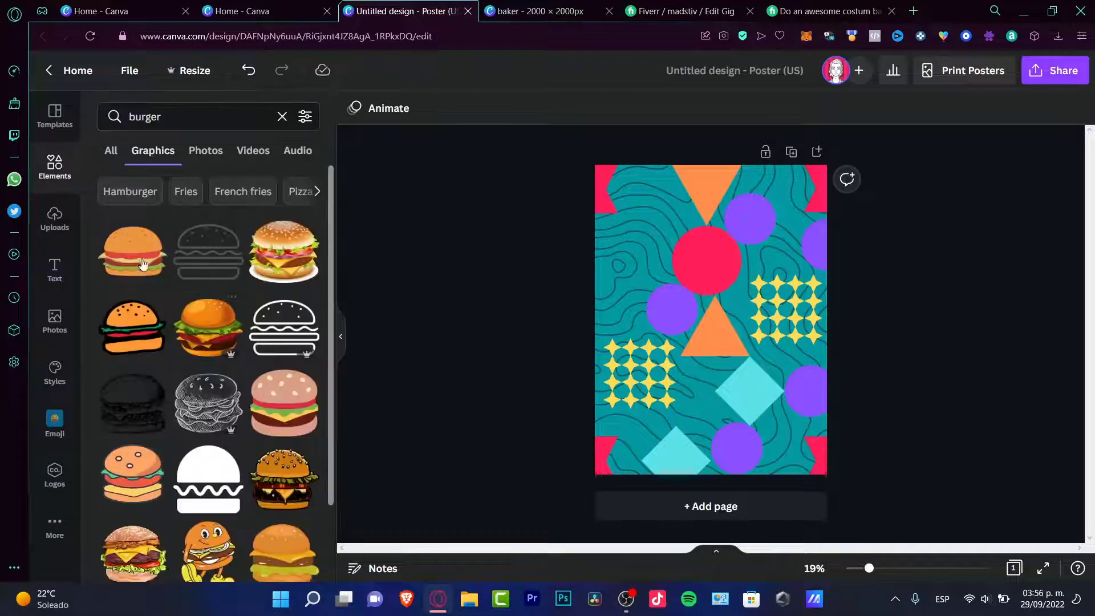
left_click(143, 336)
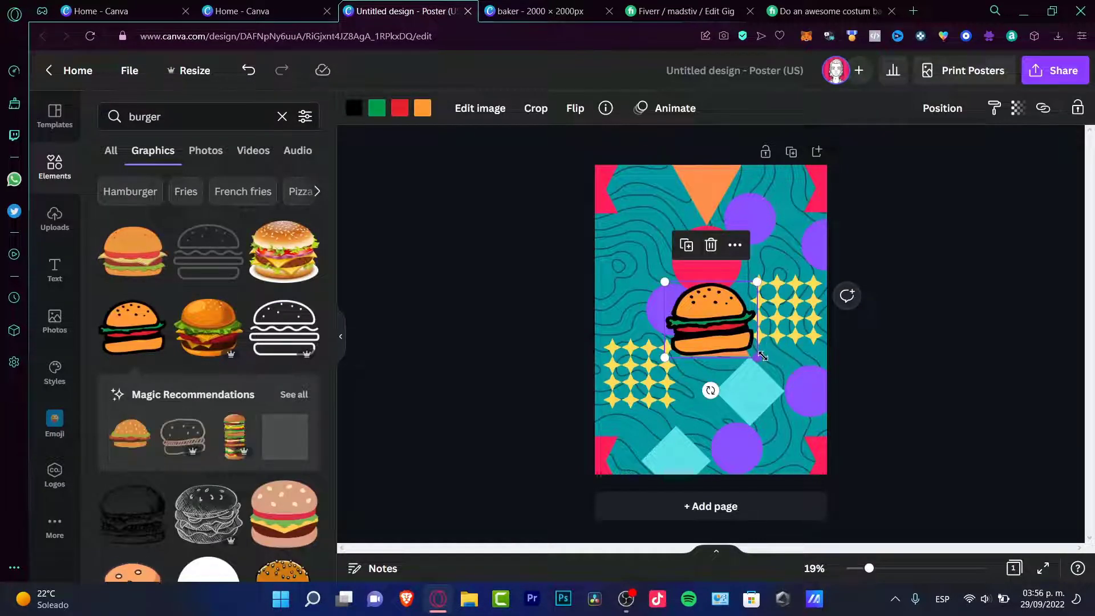
Step: Enlarge the burger to about two thirds of the poster's width and centre it on the page
left_click_drag(758, 357, 851, 435)
left_click_drag(771, 383, 725, 344)
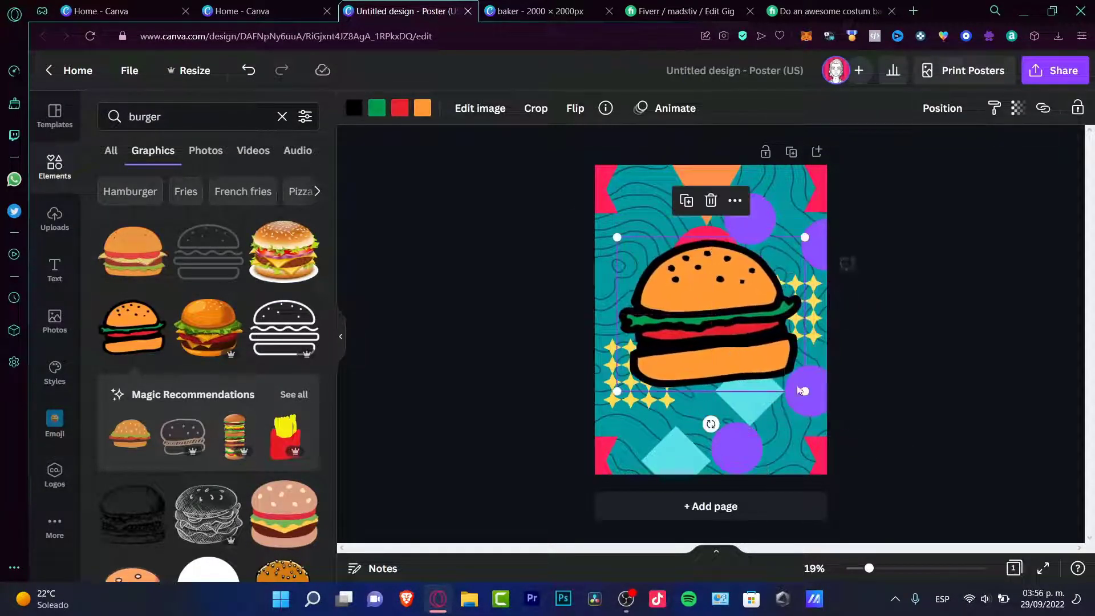
left_click_drag(802, 393, 765, 368)
mouse_move(737, 326)
left_mouse_down()
mouse_move(753, 328)
mouse_move(748, 339)
left_mouse_up()
left_click_drag(748, 339, 748, 339)
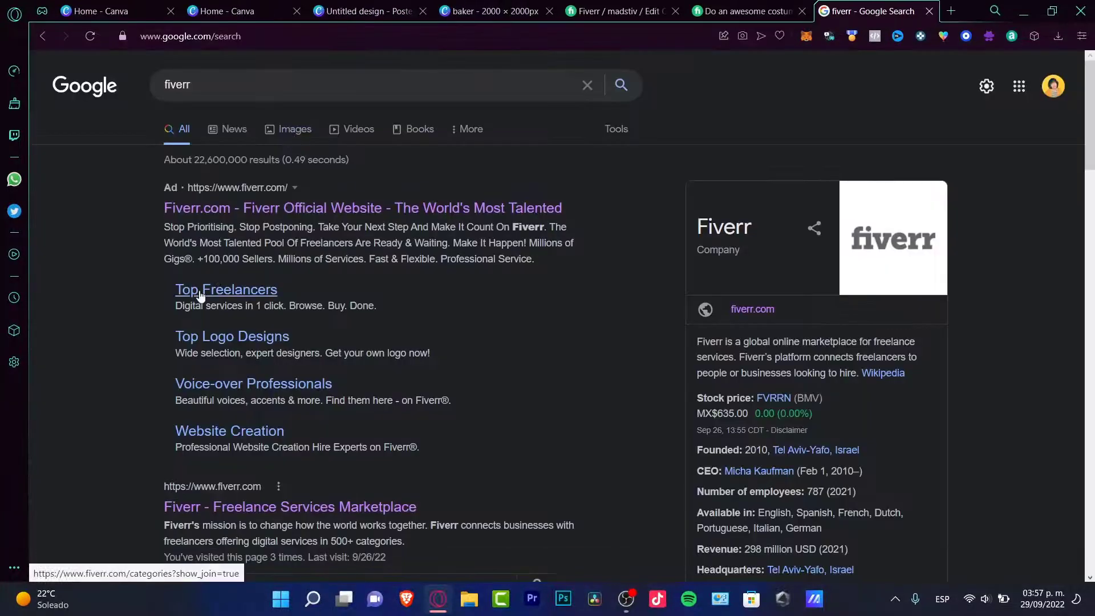
Step: Find fiverr images on Google and pick the white fiverr logo on a green background
left_click(301, 92)
left_click(32, 182)
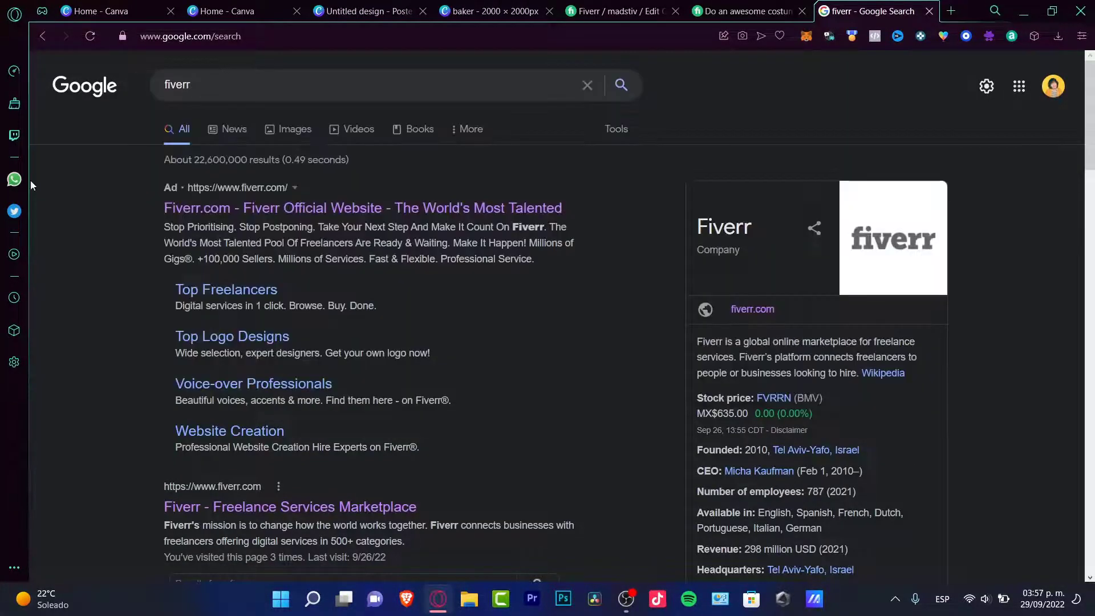
left_click(293, 129)
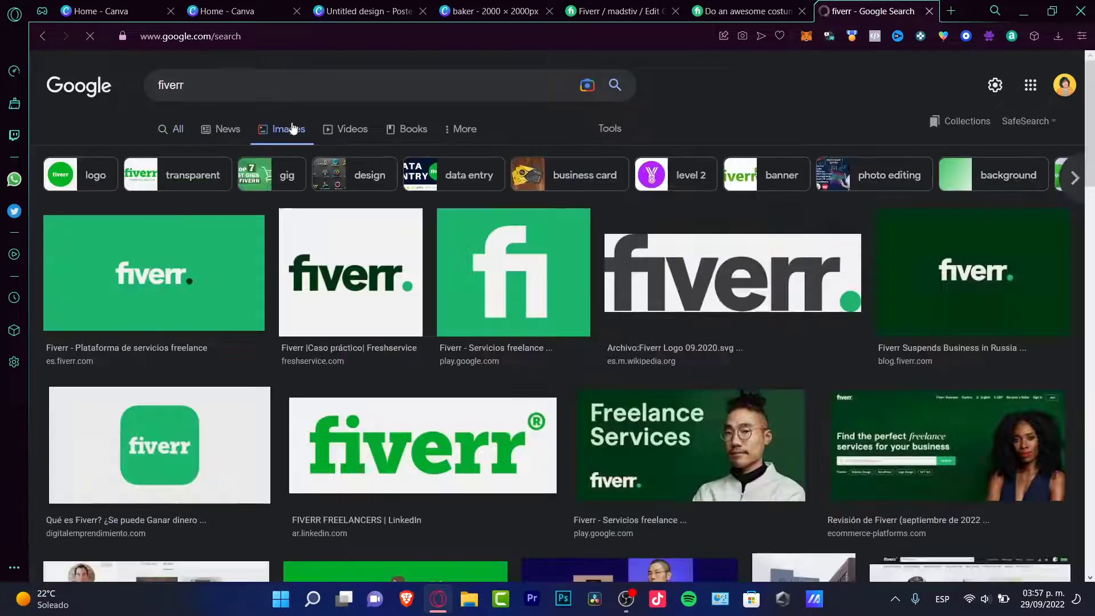
left_click(169, 280)
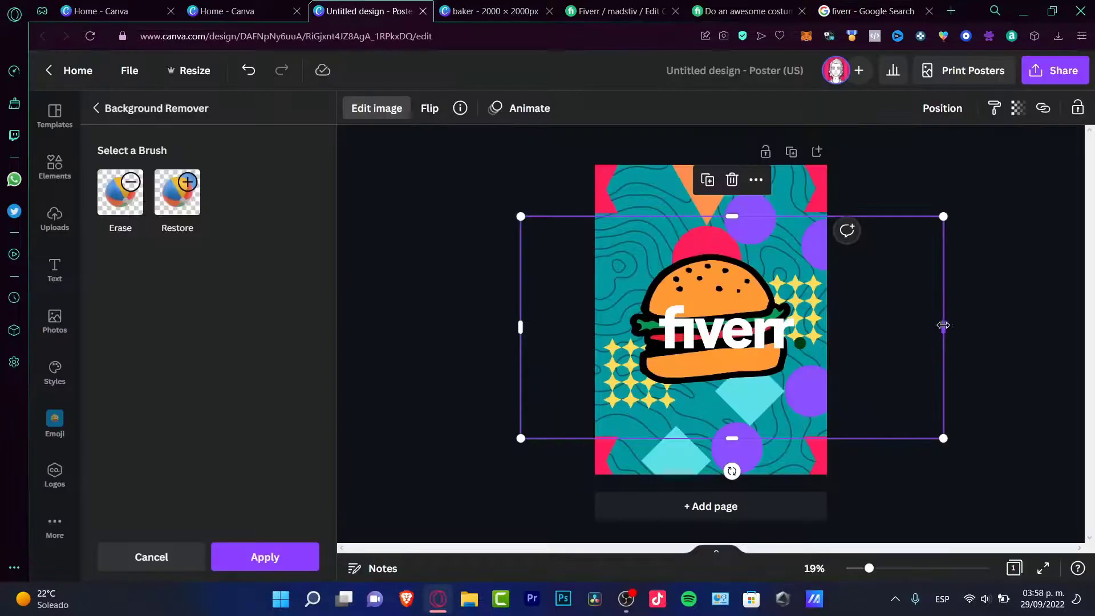
Step: Enlarge the fiverr logo, centre it over the burger and crop its empty margins on all four sides close to the lettering
left_click_drag(945, 439, 995, 483)
left_click_drag(952, 419, 908, 388)
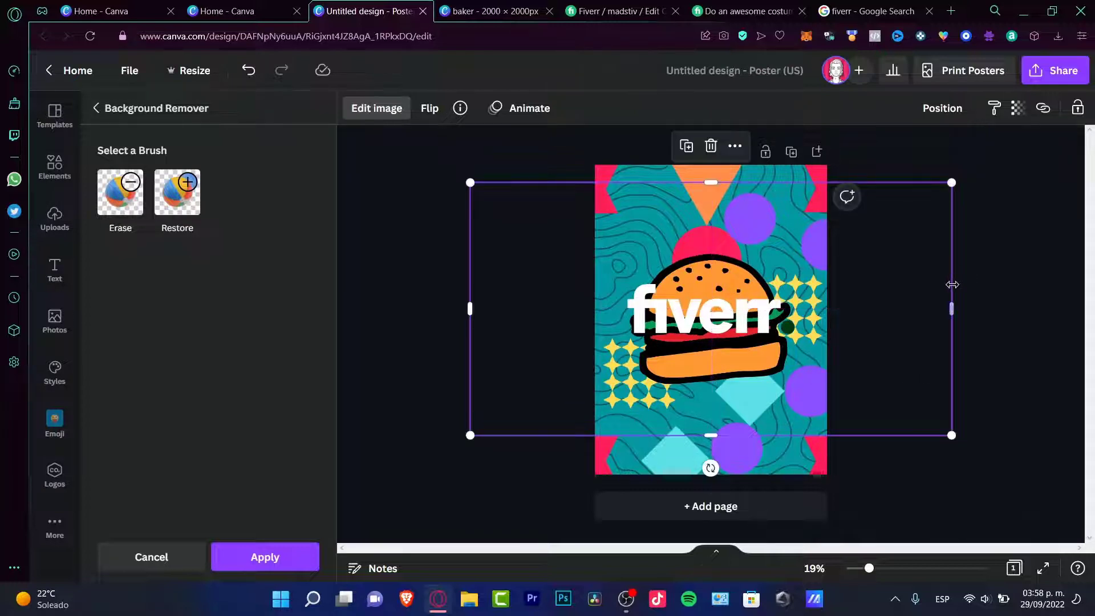
left_click_drag(951, 309, 805, 303)
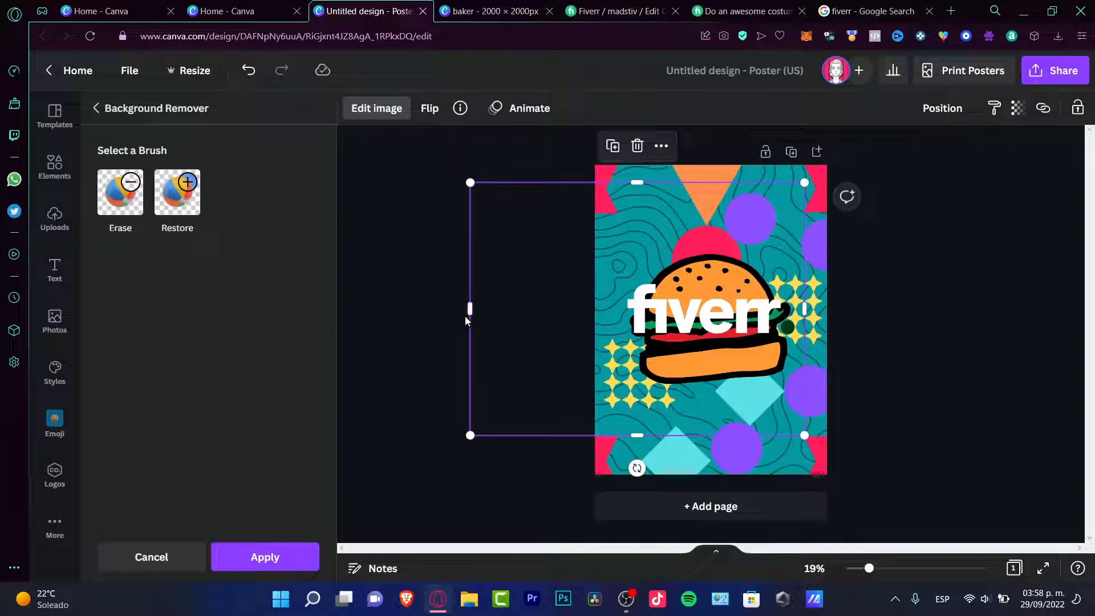
left_click_drag(470, 311, 619, 365)
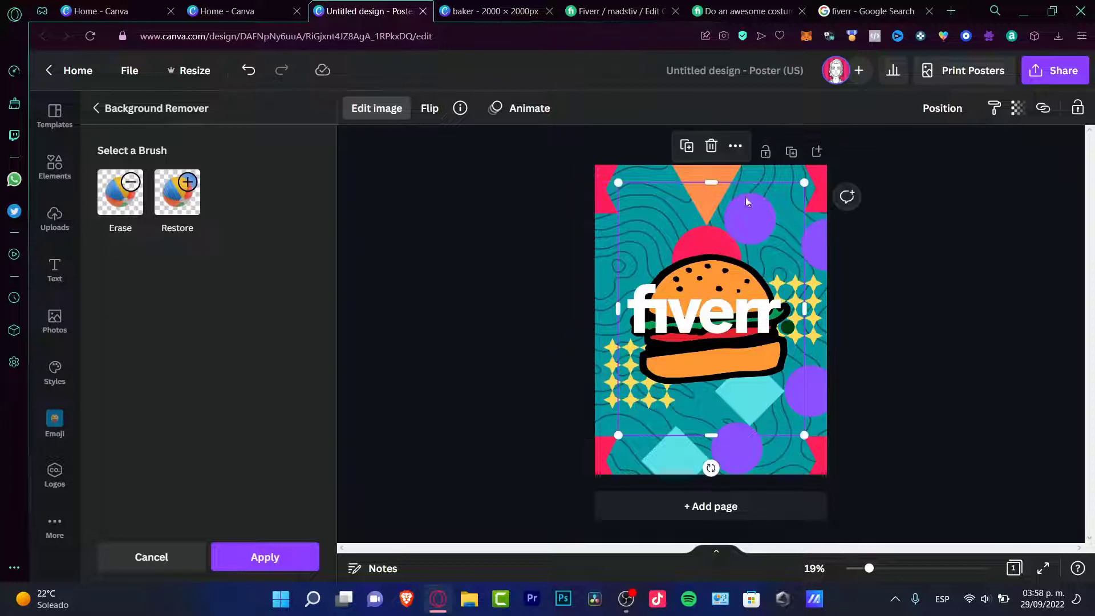
left_click_drag(709, 183, 708, 278)
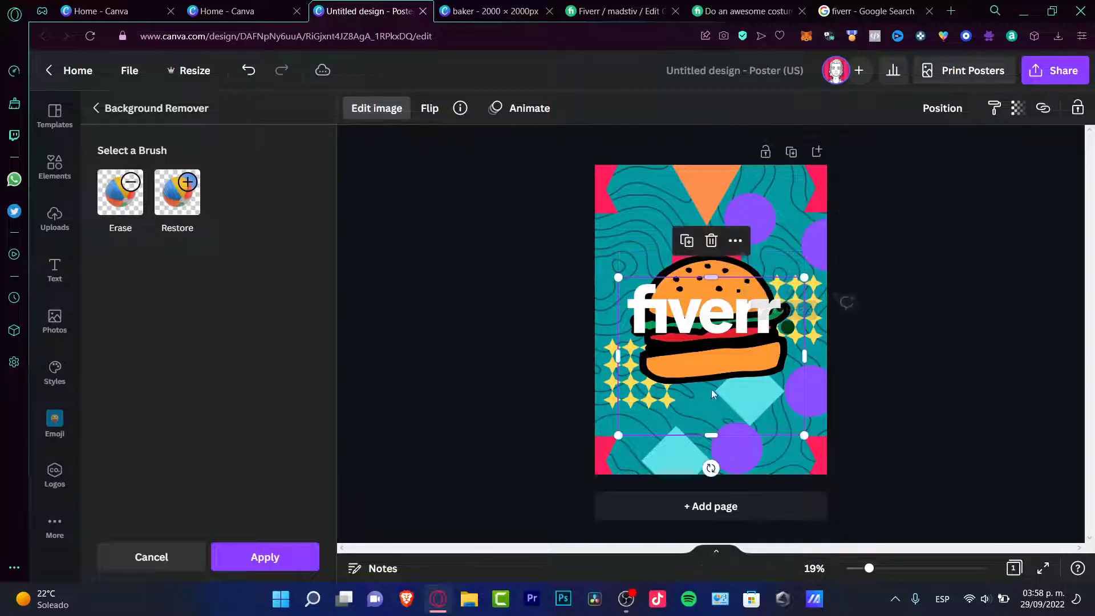
left_click_drag(711, 436, 711, 347)
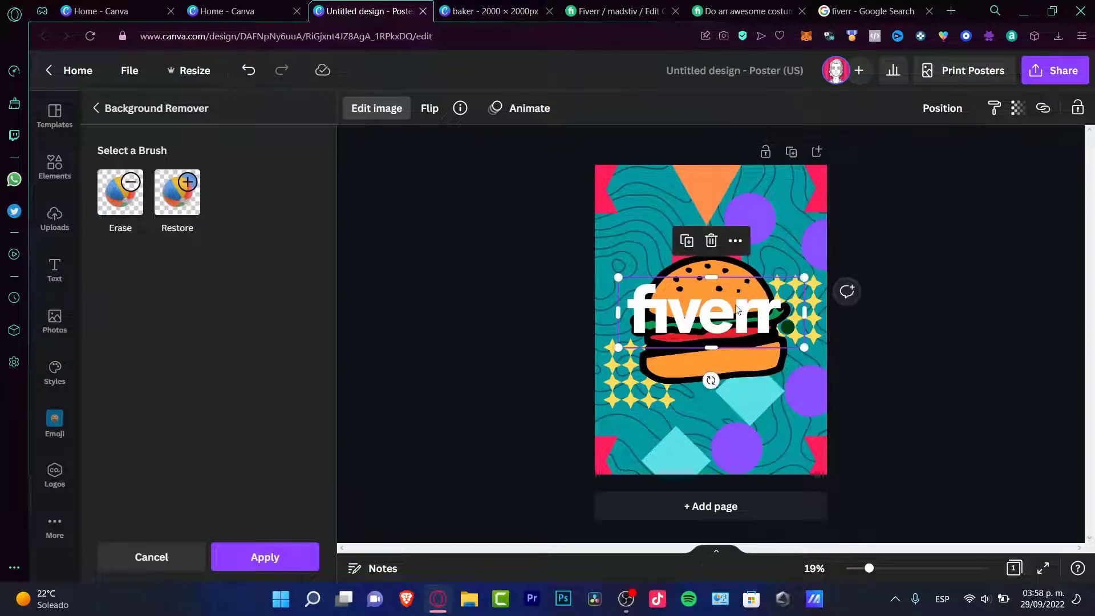
Step: Lower the opacity of the fiverr logo so that it looks like a translucent watermark
left_click(1018, 108)
left_click_drag(1013, 165, 920, 177)
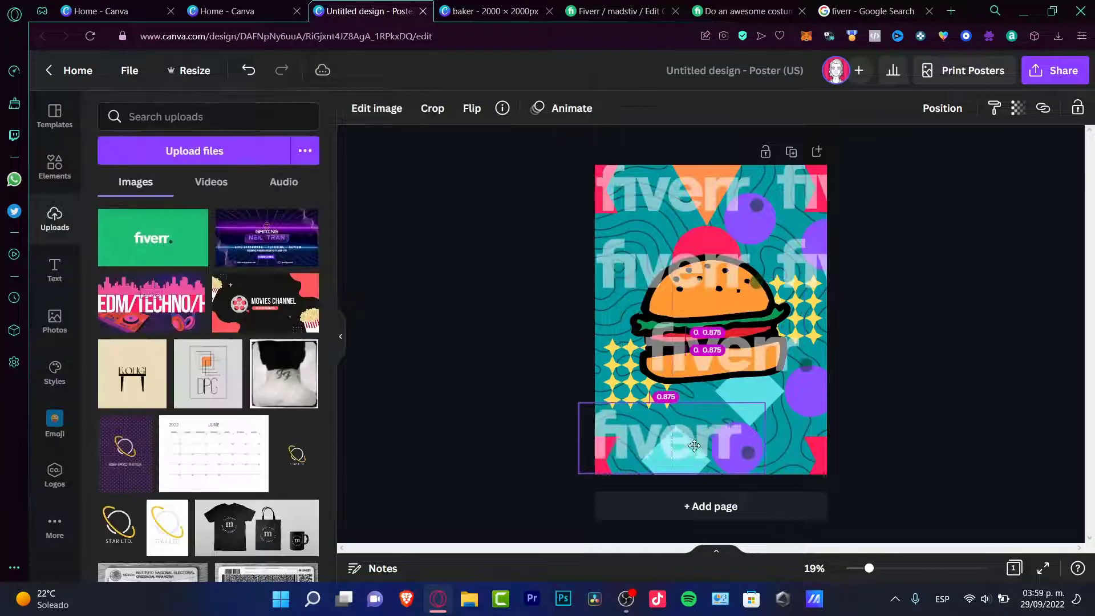
Step: Place two fiverr watermark copies along the poster's lower edge, one at the left and one running off the right side
left_click_drag(679, 435, 685, 439)
left_click(947, 408)
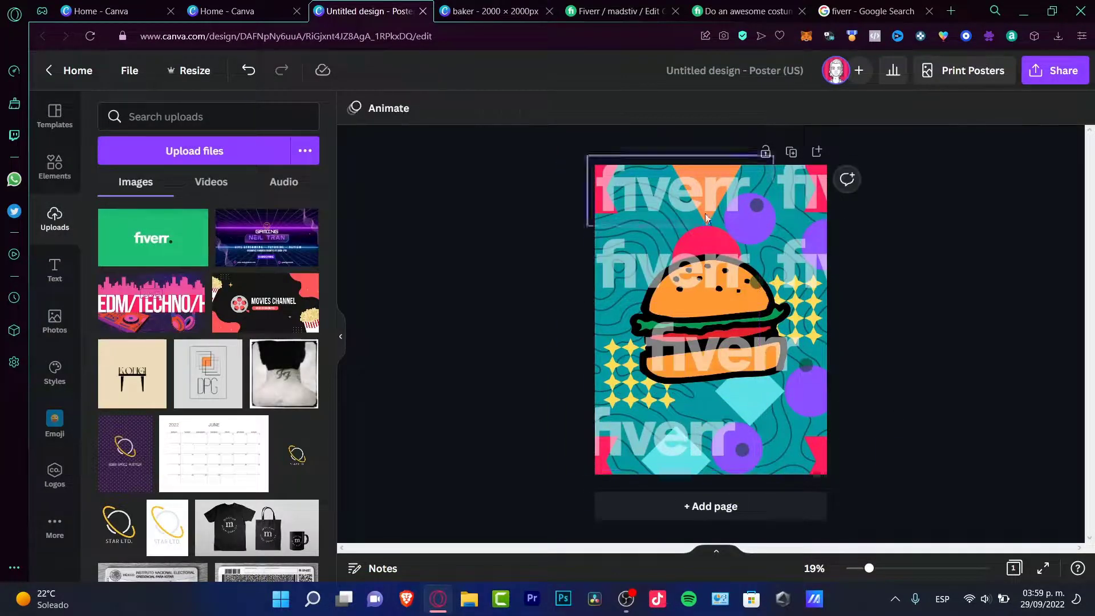
left_click_drag(665, 459, 854, 445)
left_click(935, 324)
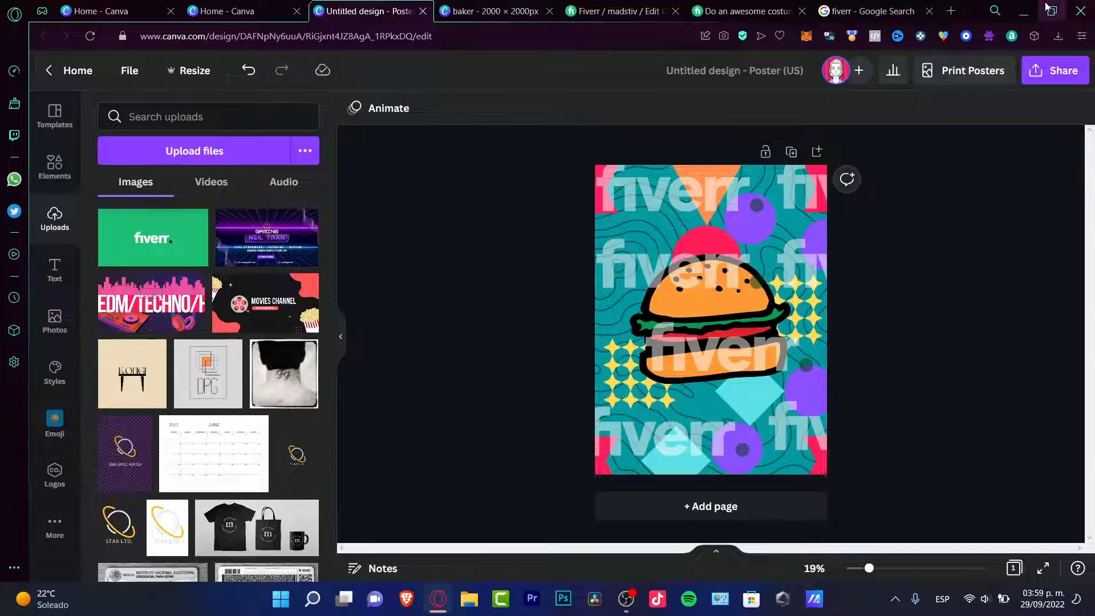
Step: Download the finished poster as a JPG file
left_click(1055, 70)
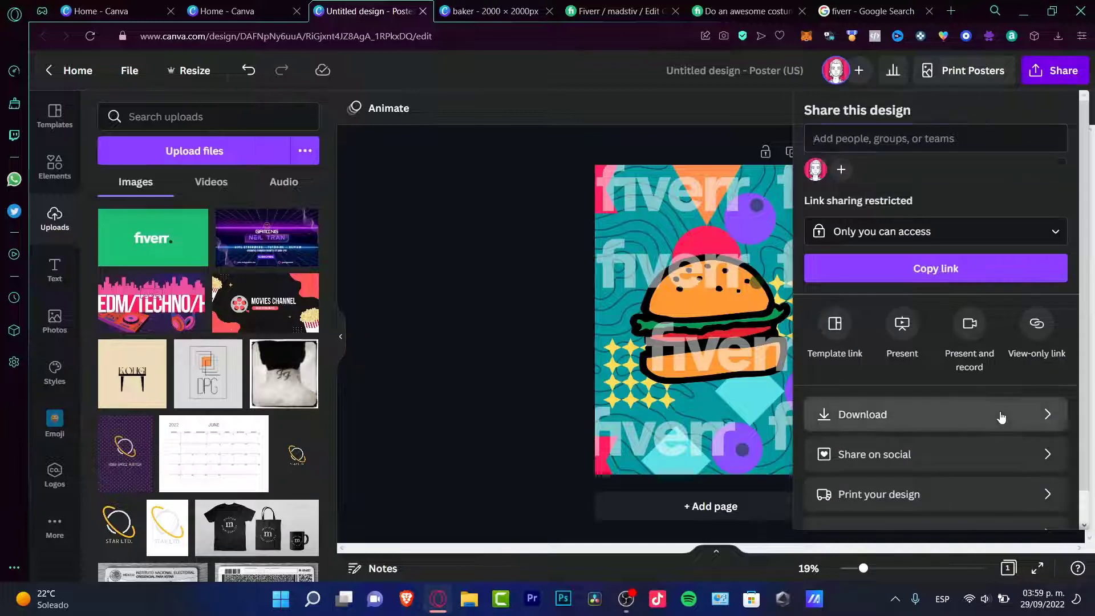
left_click(1000, 415)
left_click(920, 174)
left_click(845, 216)
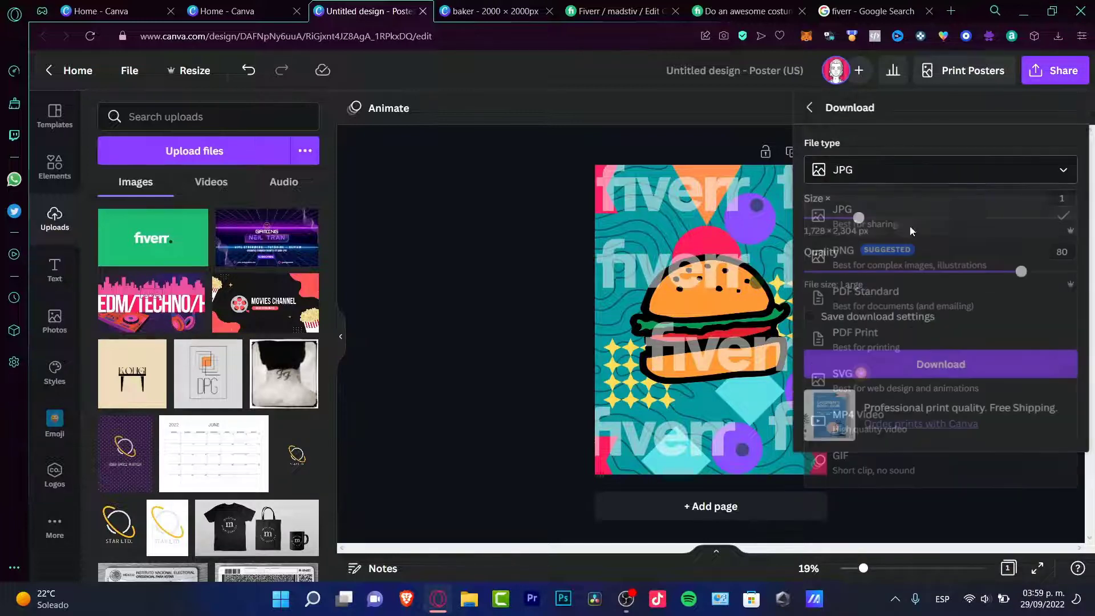
left_click(941, 362)
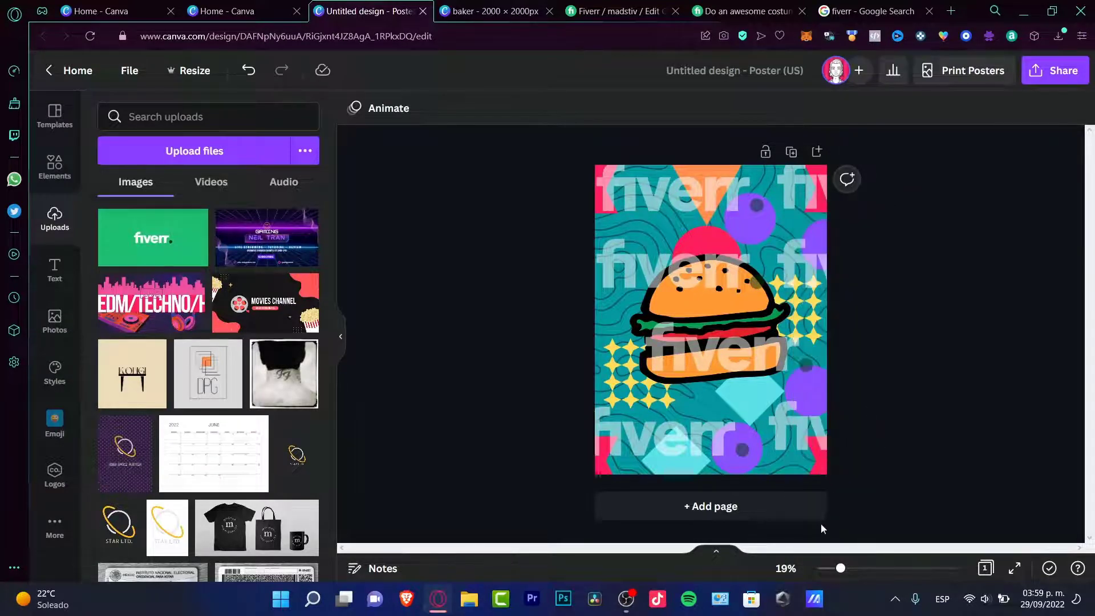
Step: Create a blank YouTube Thumbnail design and place the uploaded JPG of the poster on its page
left_click(789, 506)
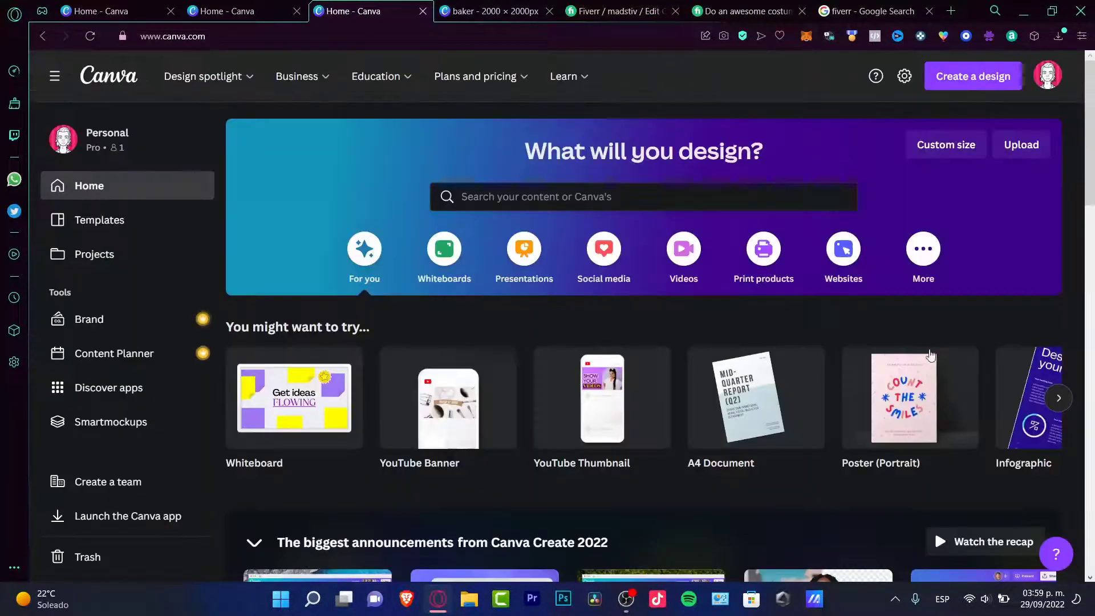
left_click(627, 439)
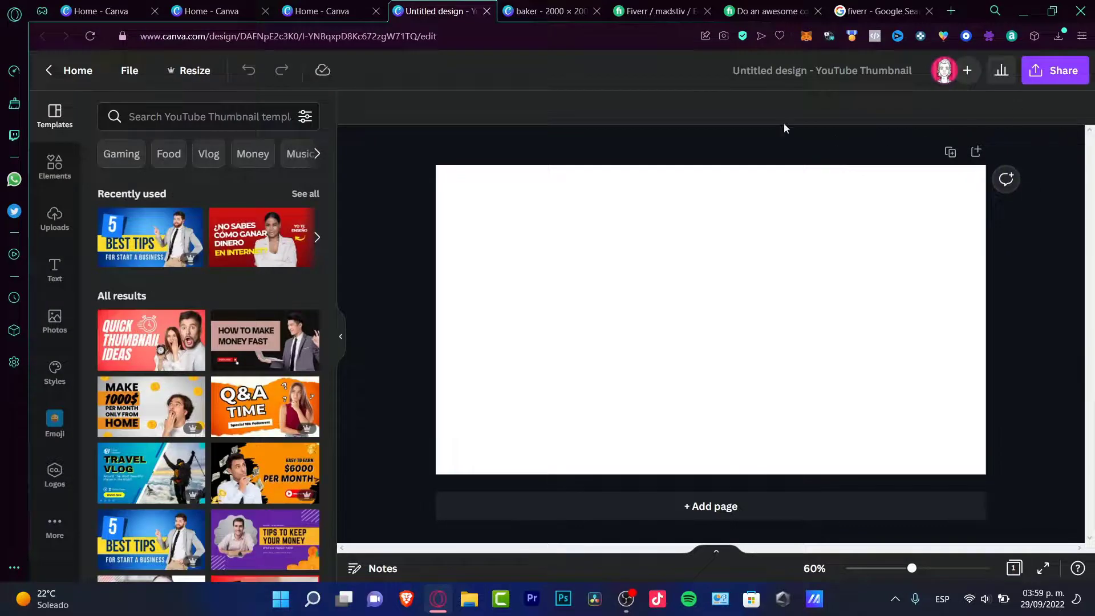
left_click(54, 218)
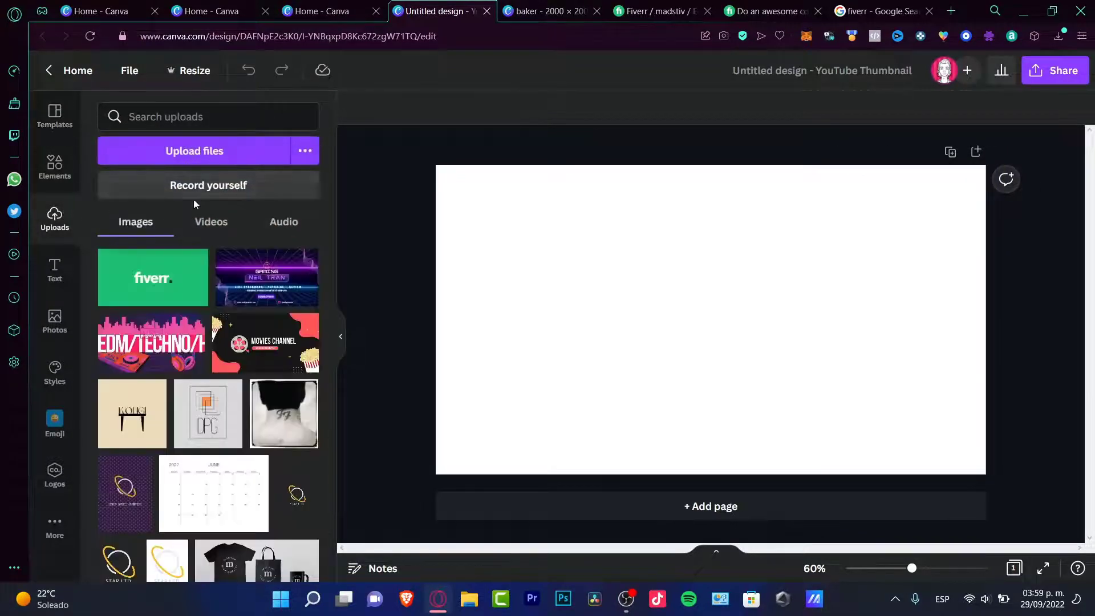
left_click(195, 149)
left_click(164, 243)
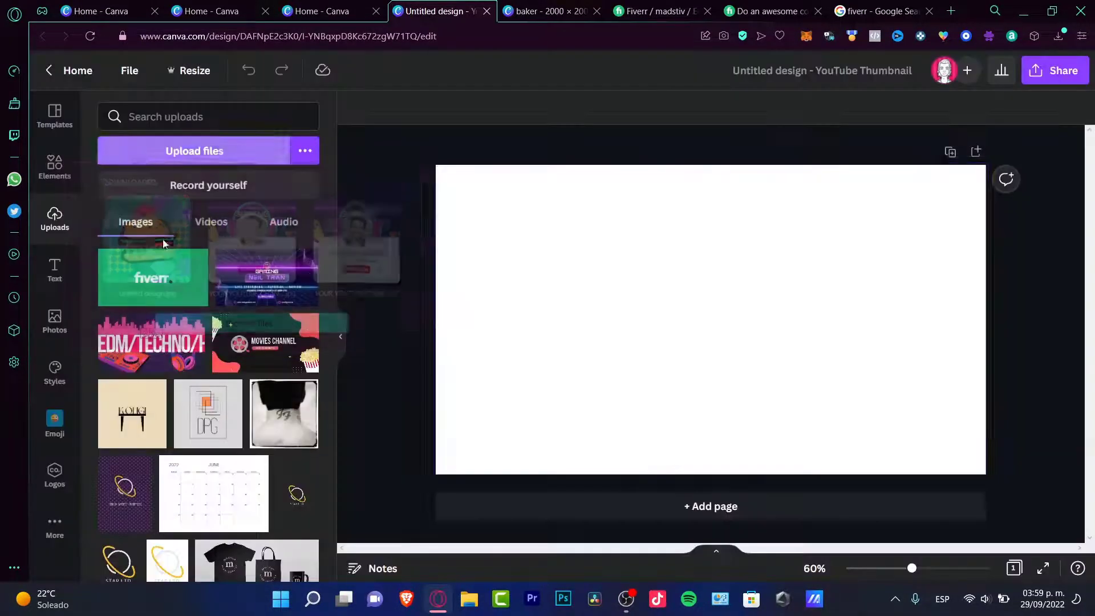
left_click_drag(129, 288, 700, 258)
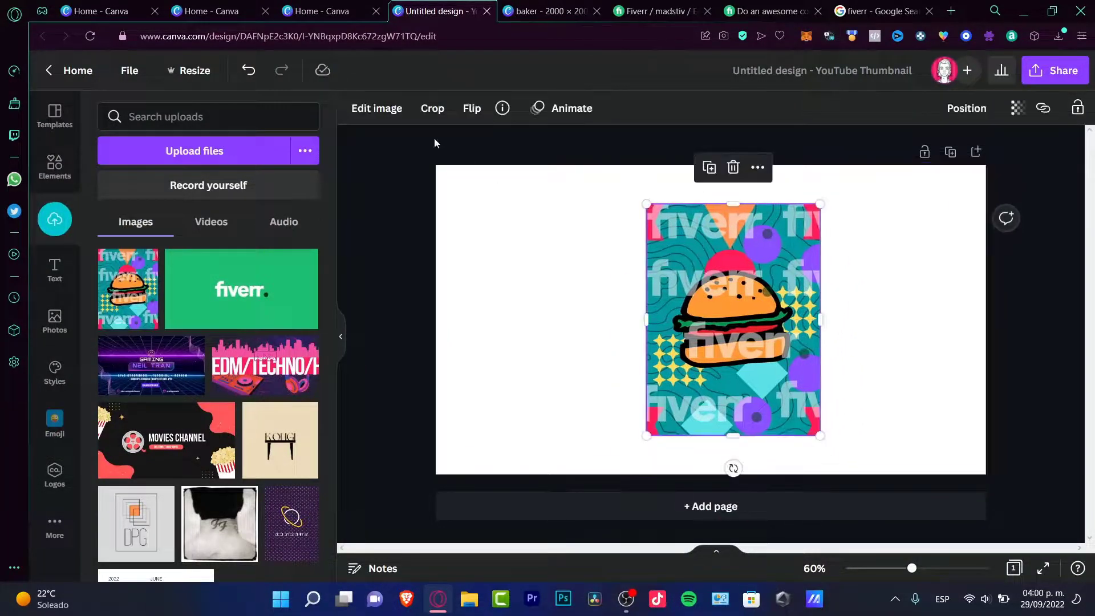
Step: Apply the Frame 2 mockup from the Frames & posters category of Smartmockups to the poster image
left_click(390, 111)
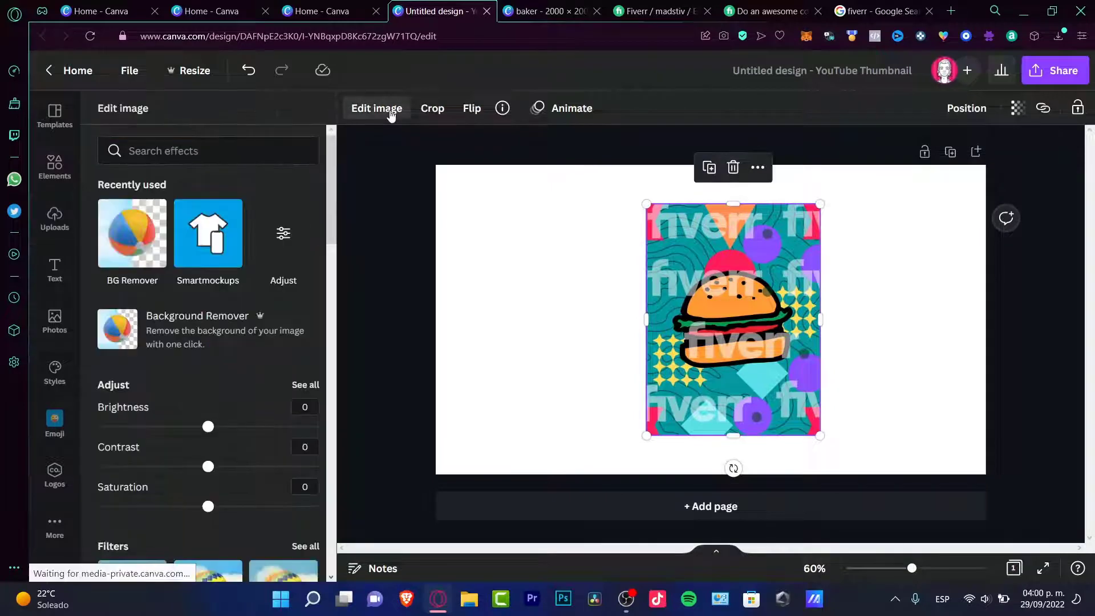
left_click(227, 226)
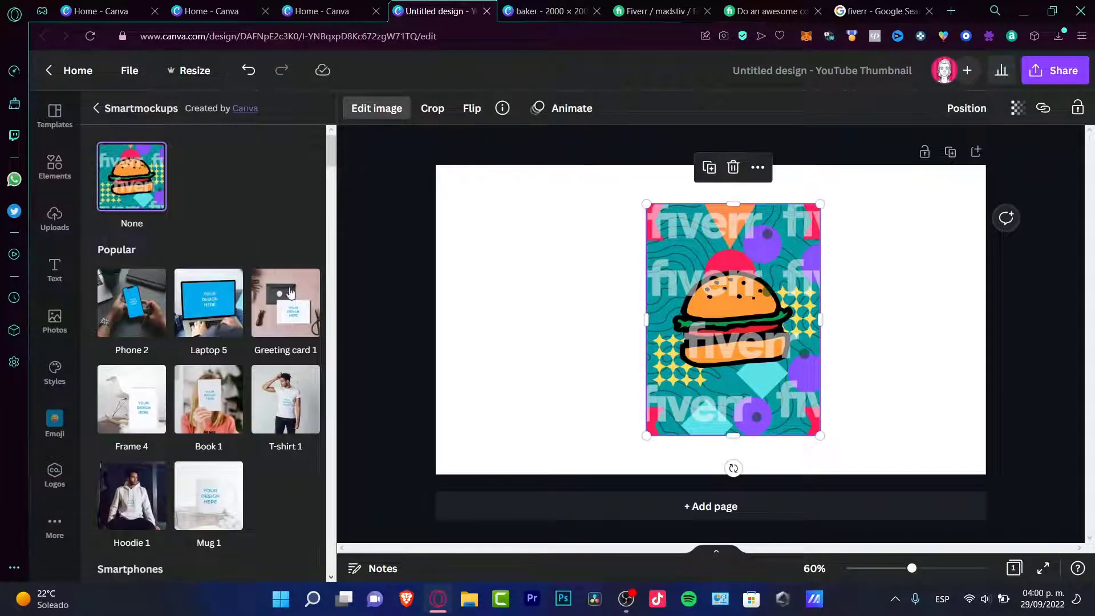
scroll(279, 396, "down", 2)
scroll(280, 396, "up", 2)
scroll(280, 396, "down", 10)
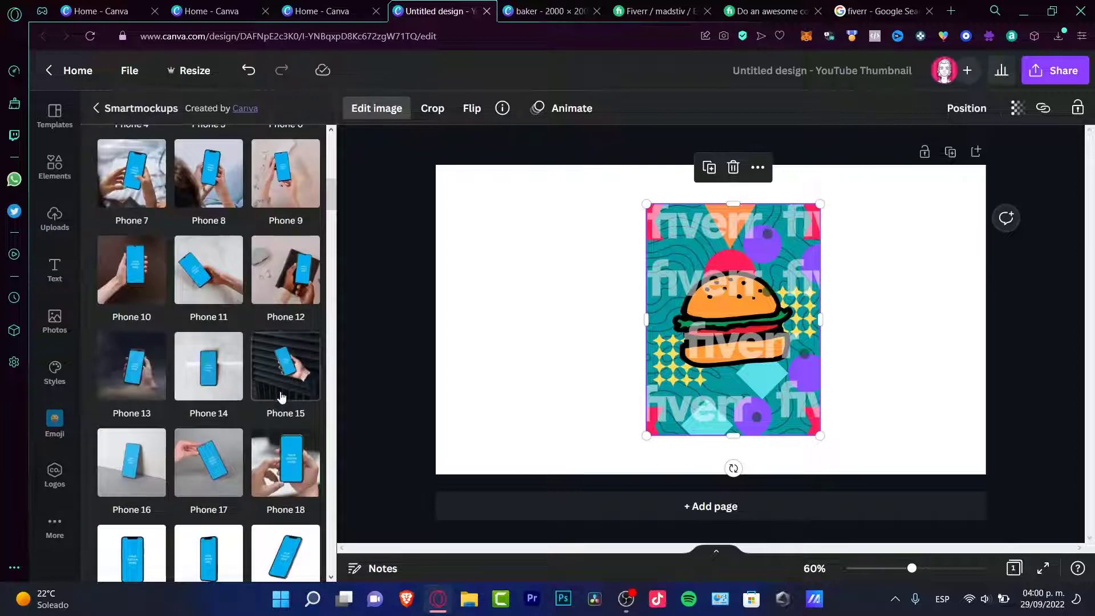
scroll(281, 396, "down", 15)
scroll(279, 393, "down", 10)
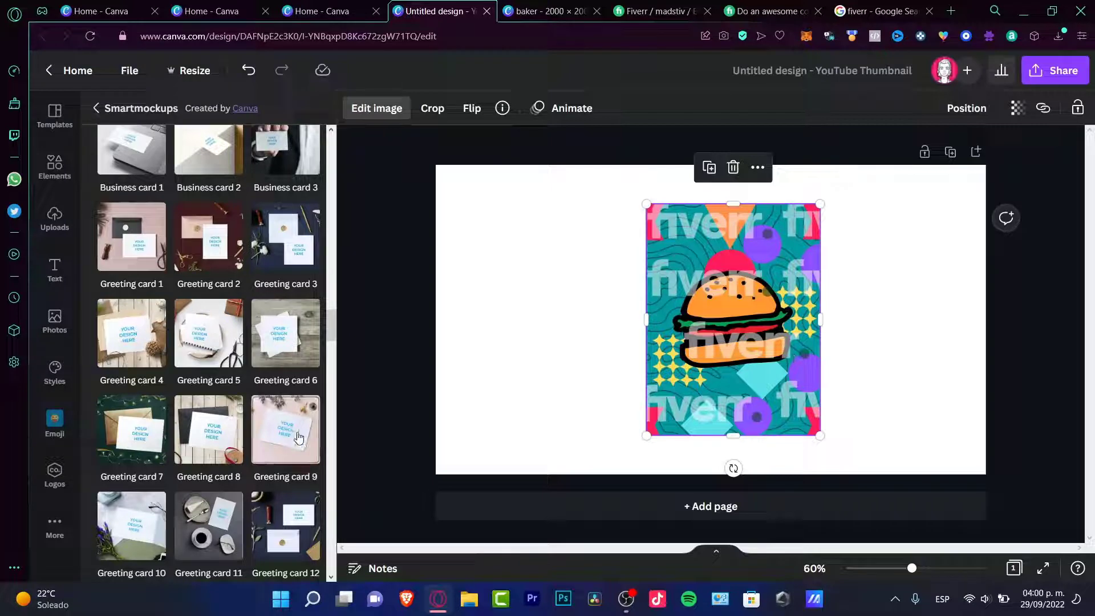
scroll(273, 433, "down", 3)
scroll(273, 442, "down", 6)
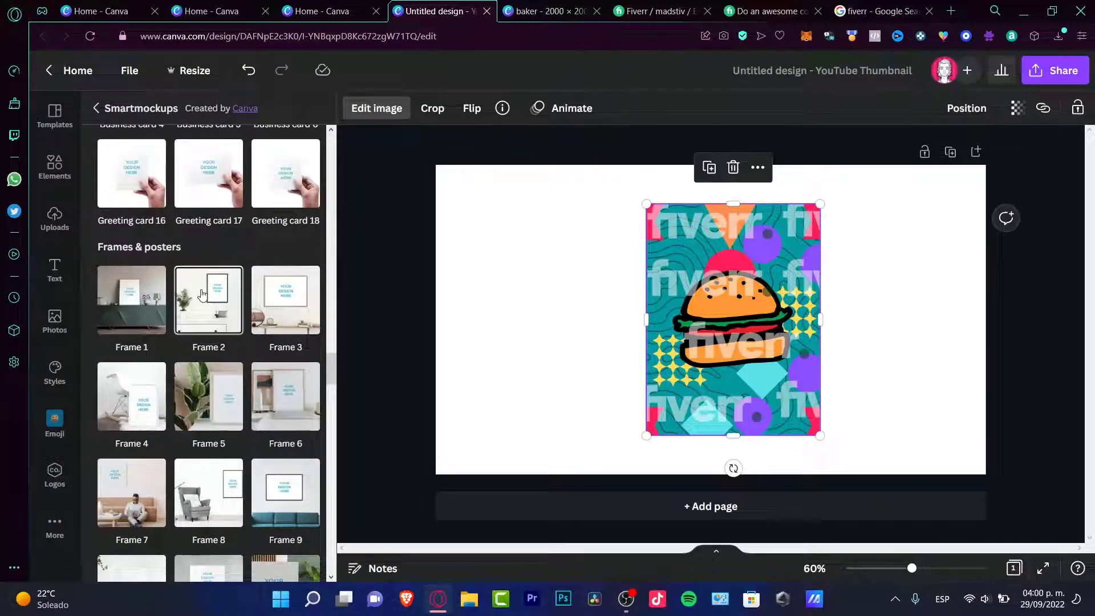
left_click(203, 294)
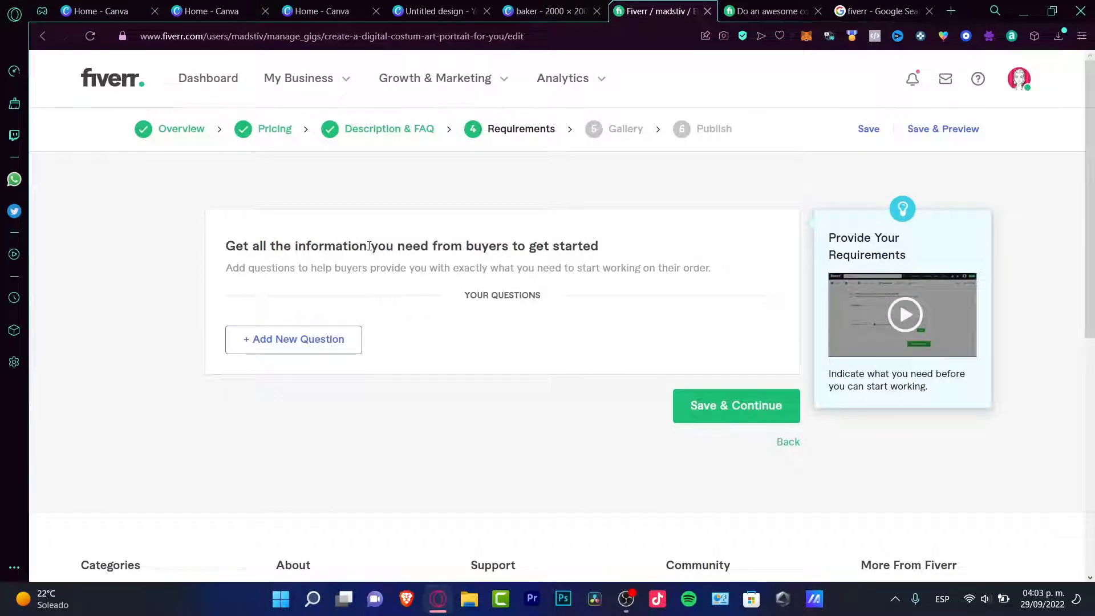
Step: In the Fiverr gig requirements, add a required free-text question for buyers beginning "what kind of"
left_click_drag(369, 246, 631, 248)
left_click(292, 352)
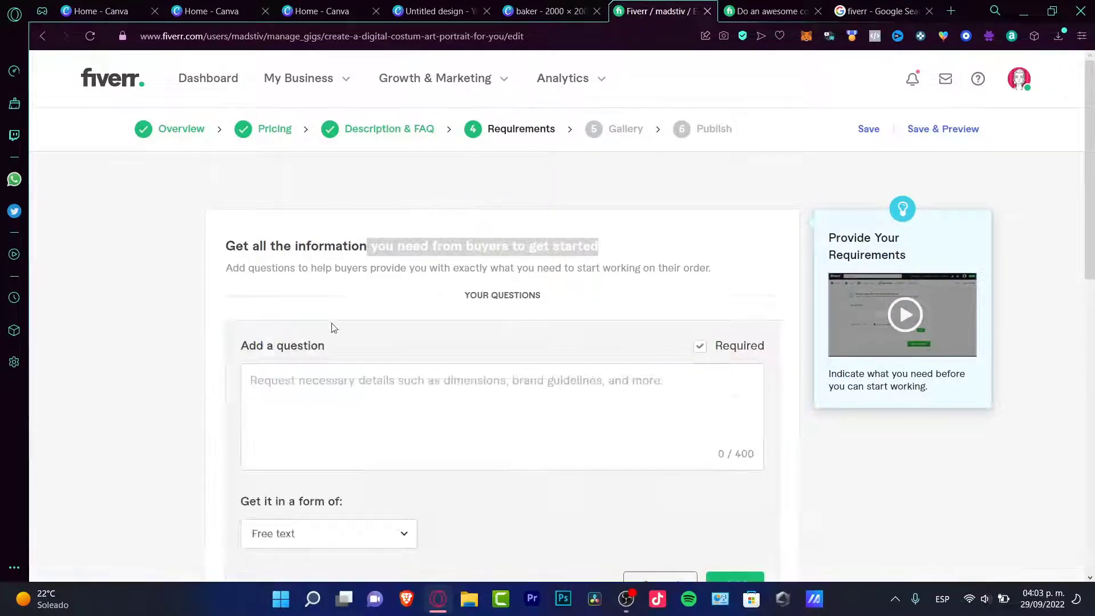
left_click(429, 392)
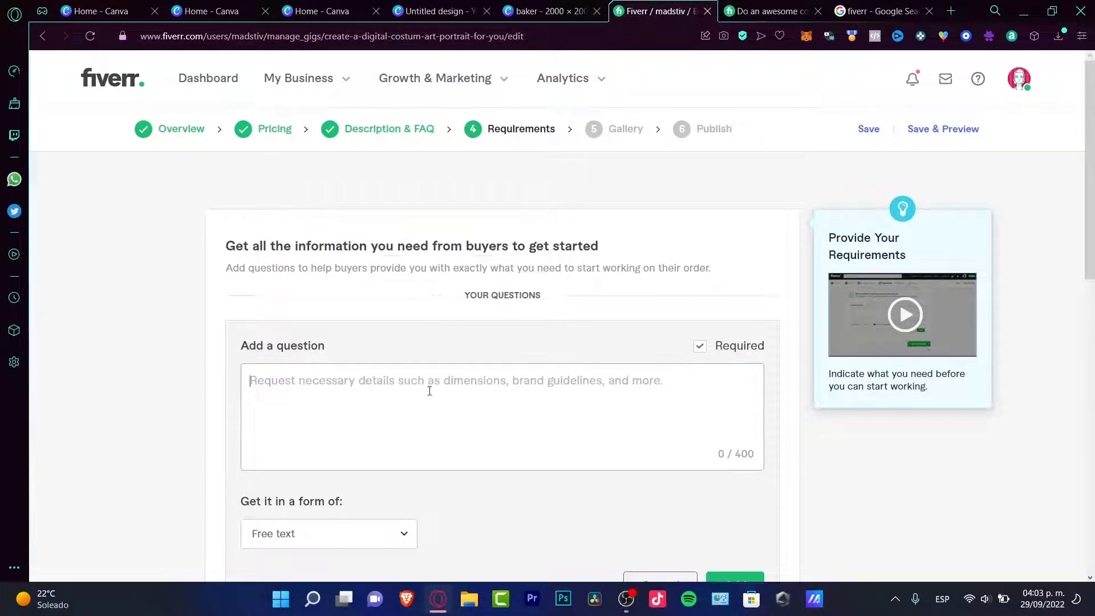
type("what y")
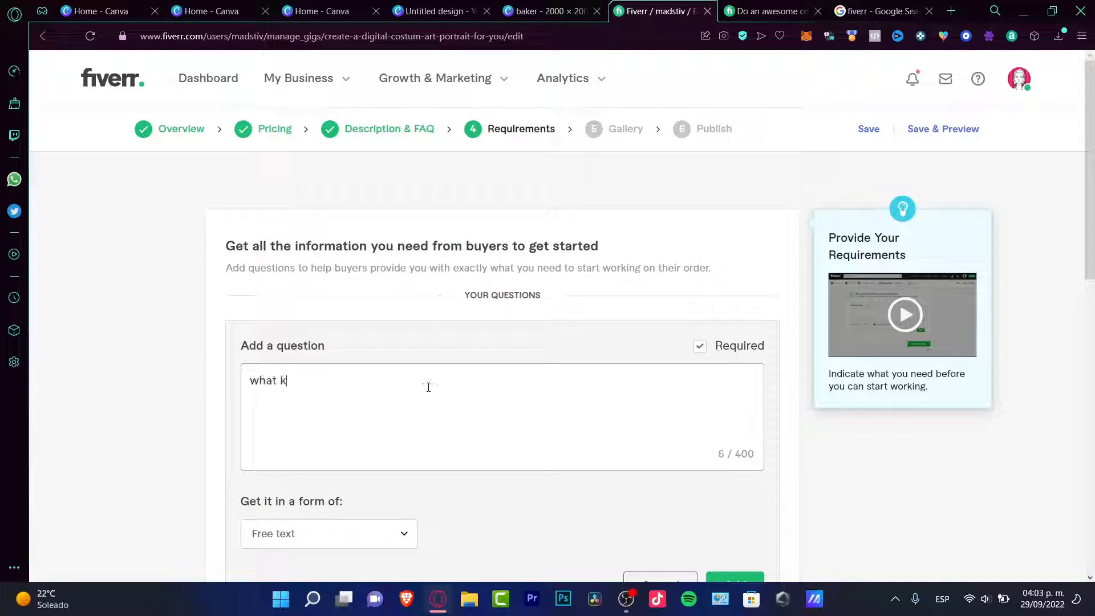
type("ind o")
key("BackSpace")
type("f")
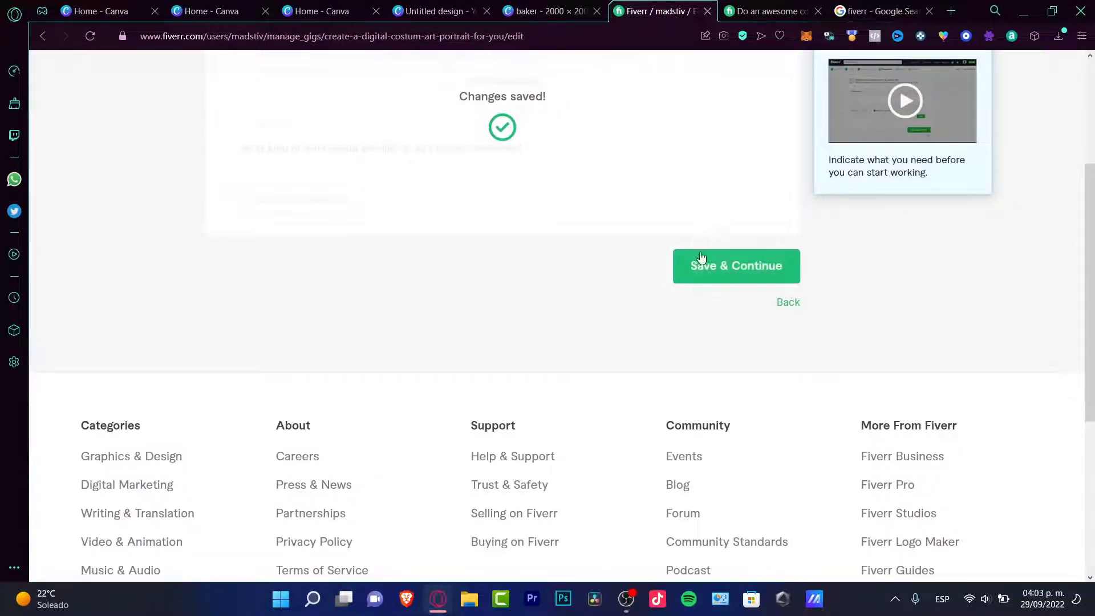
Step: Add Untitled design.jpg as the first gig gallery image and Untitled design (7).png as the second
scroll(648, 300, "down", 5)
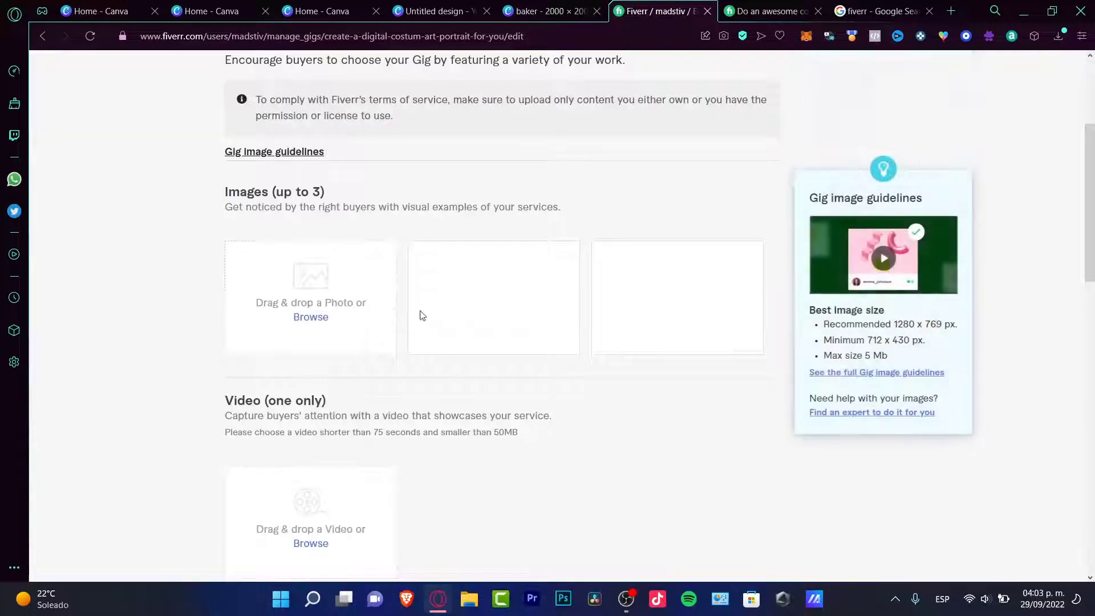
left_click(317, 320)
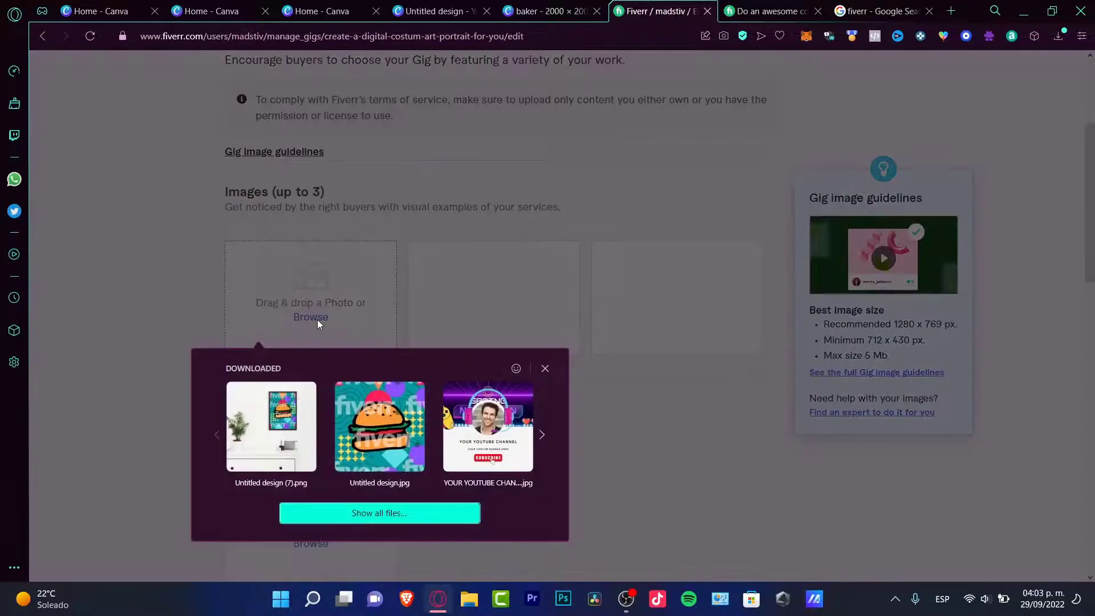
left_click(387, 409)
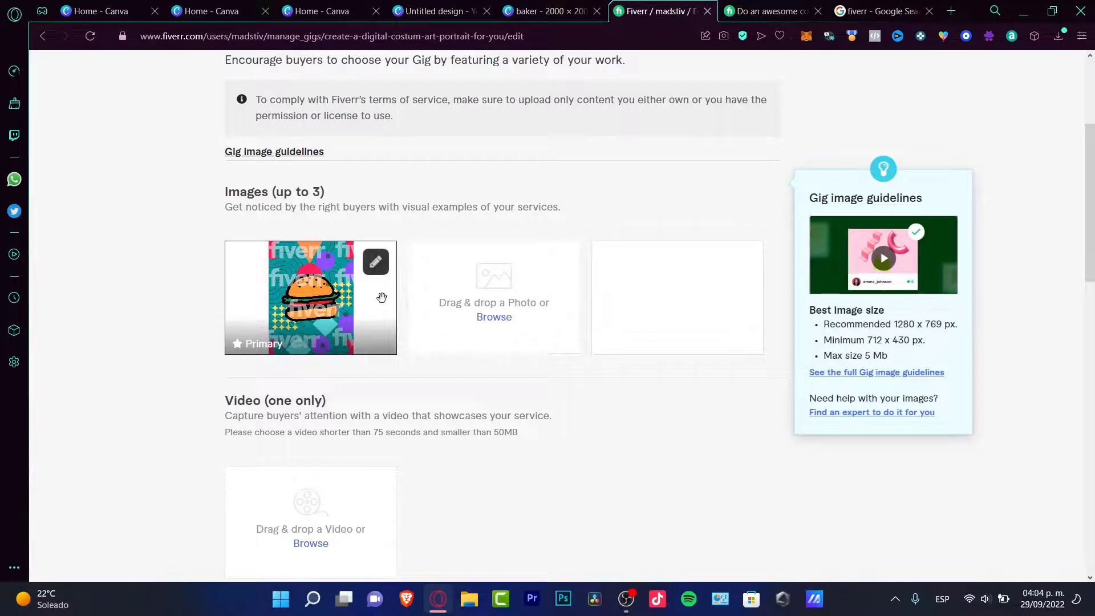
left_click(505, 317)
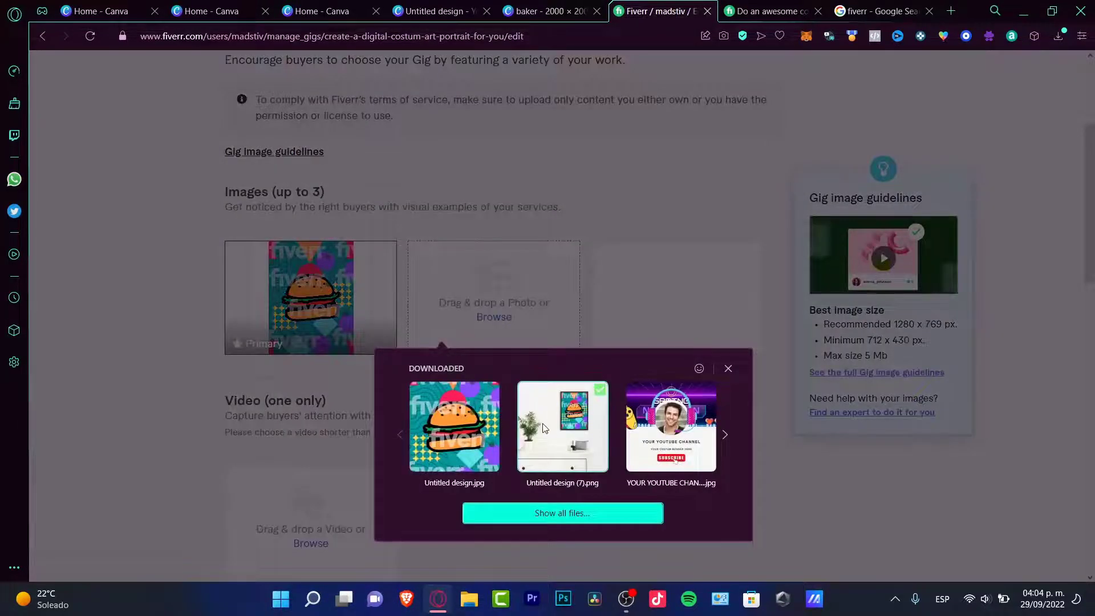
left_click(544, 429)
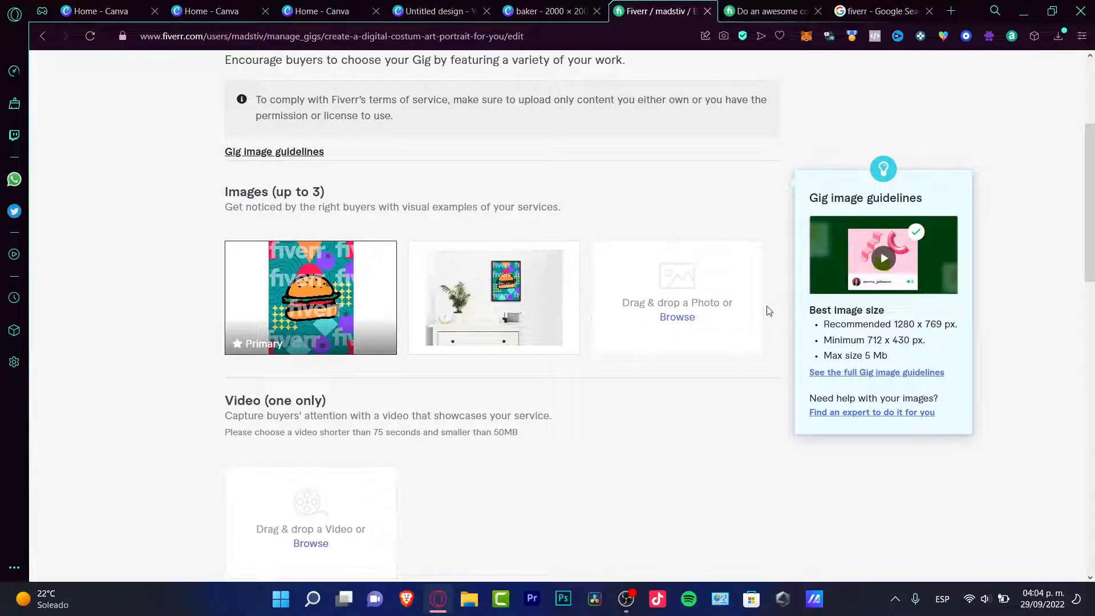
Step: Accept the declaration of ownership, save the gallery and publish the gig
scroll(768, 311, "down", 3)
scroll(766, 324, "down", 3)
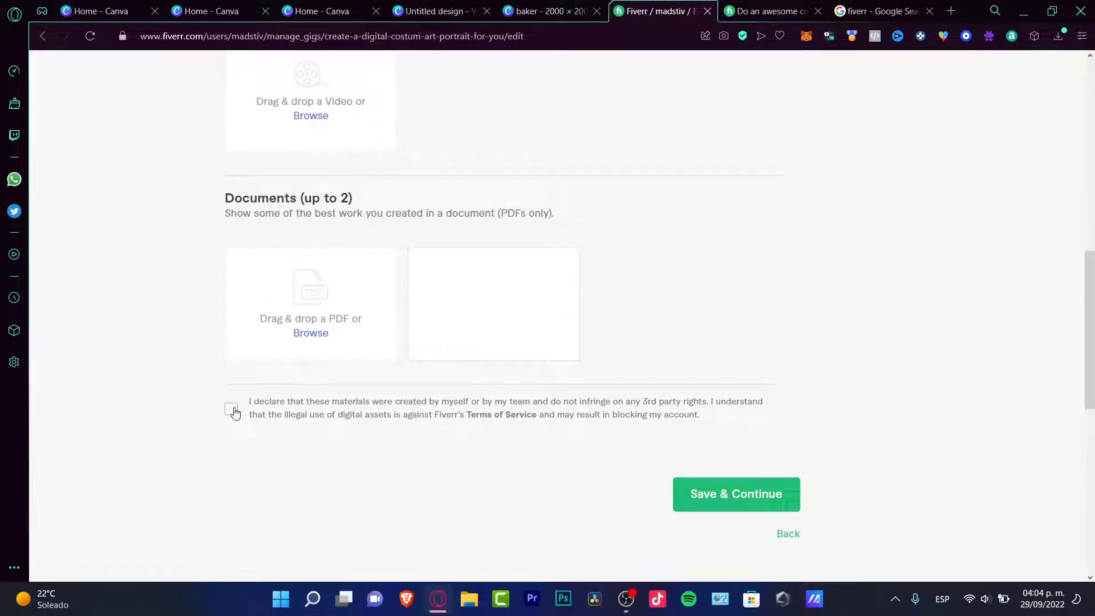
left_click(717, 489)
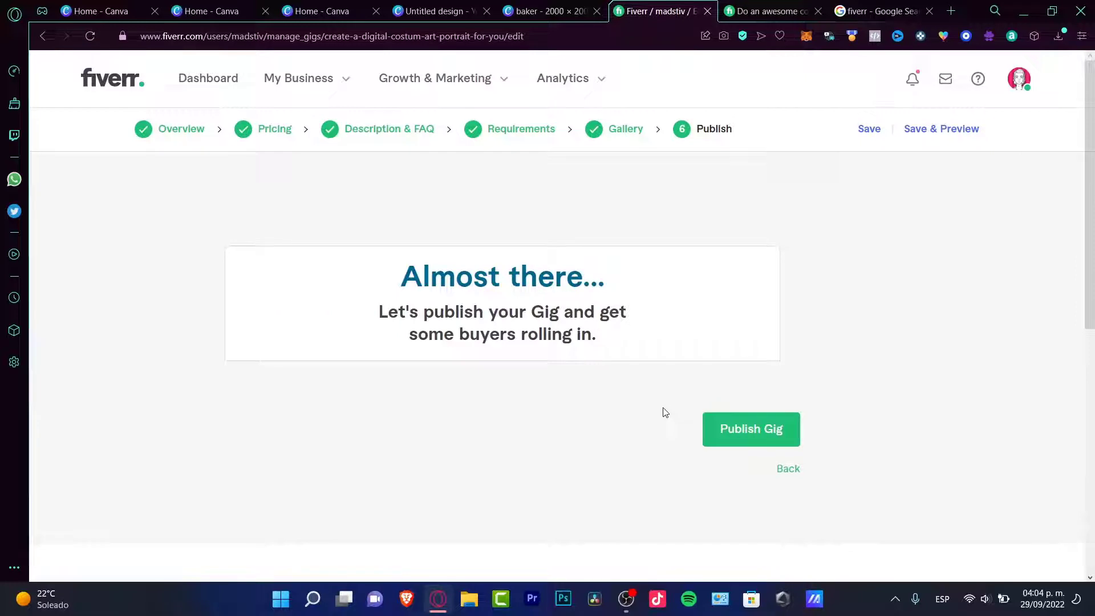
left_click(708, 425)
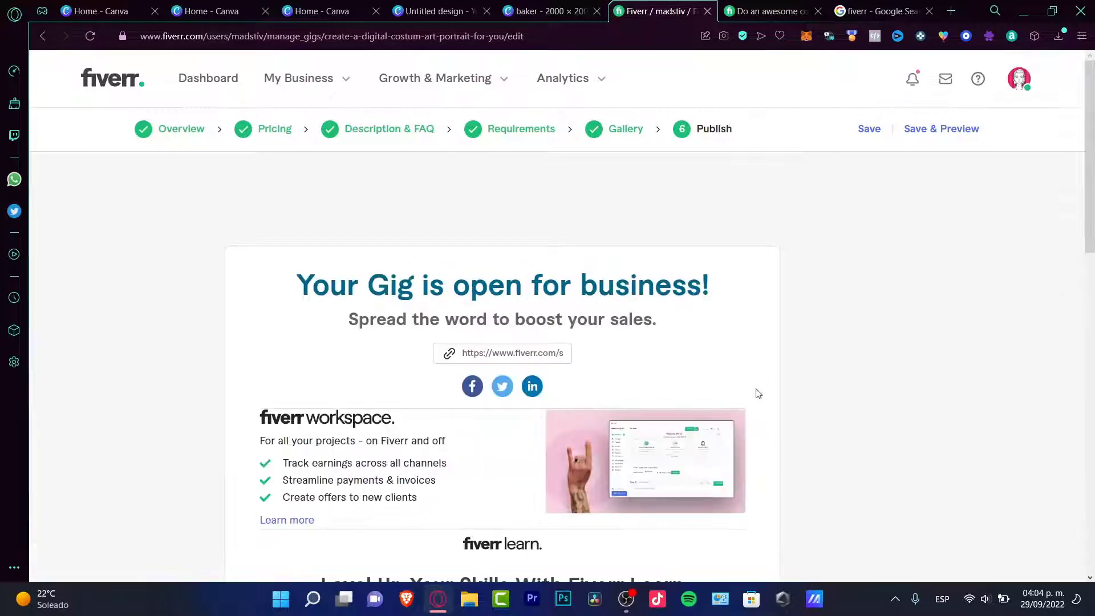
Step: Open the published gig's page and review its overview with the gallery images and package details
left_click(922, 138)
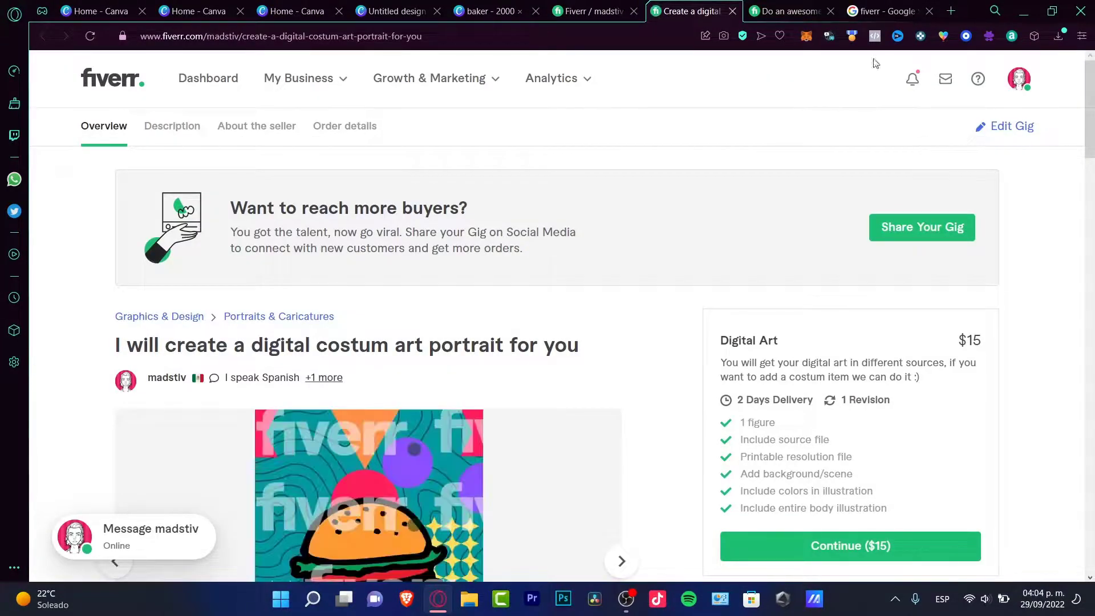
scroll(1091, 154, "down", 3)
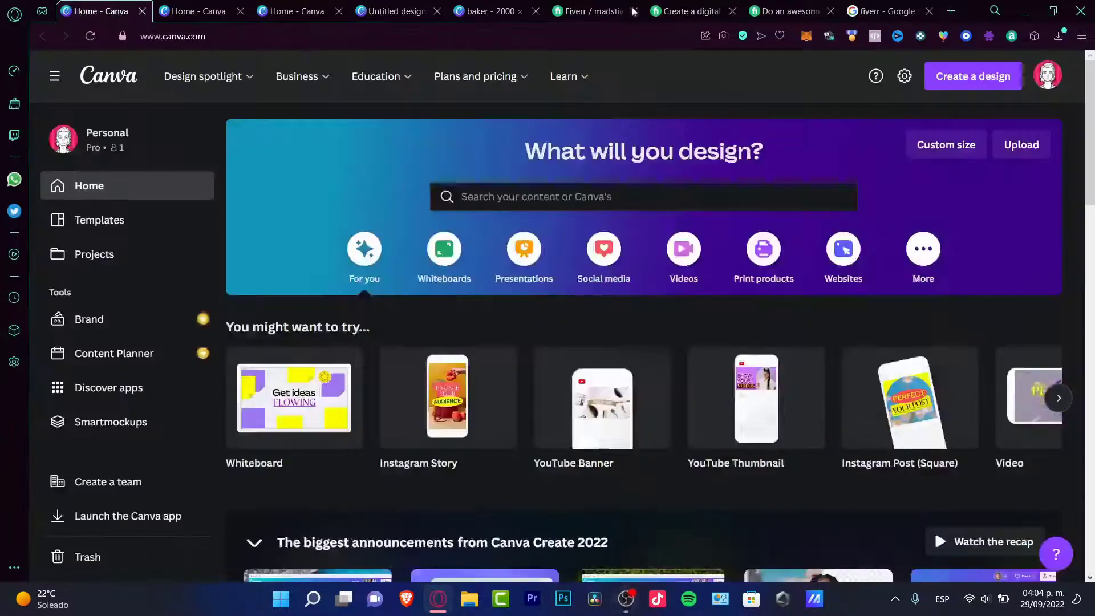
left_click(593, 12)
left_click(525, 5)
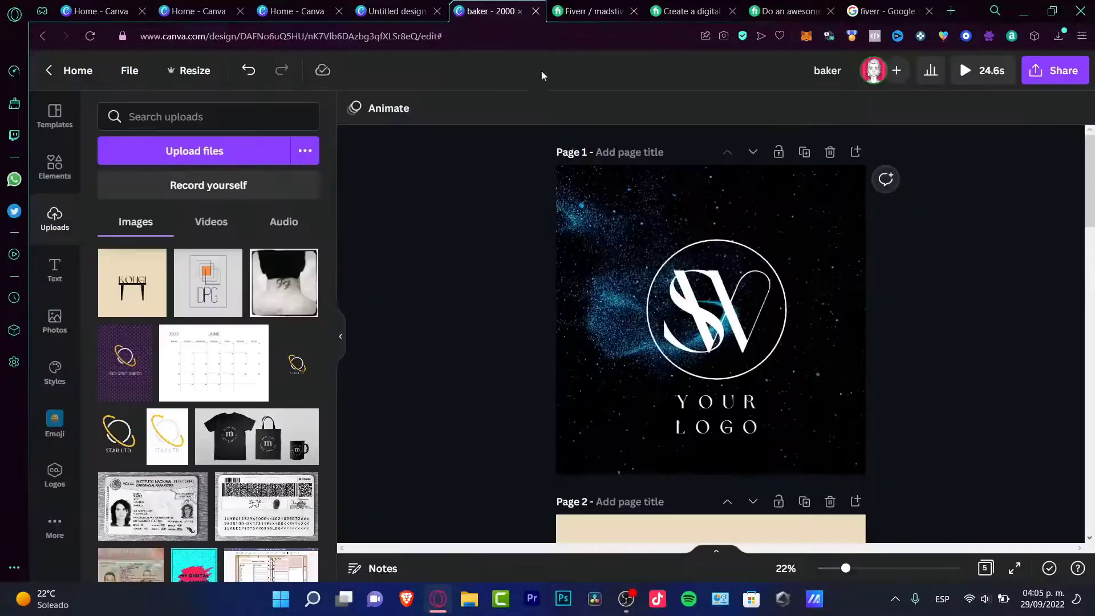
left_click(412, 5)
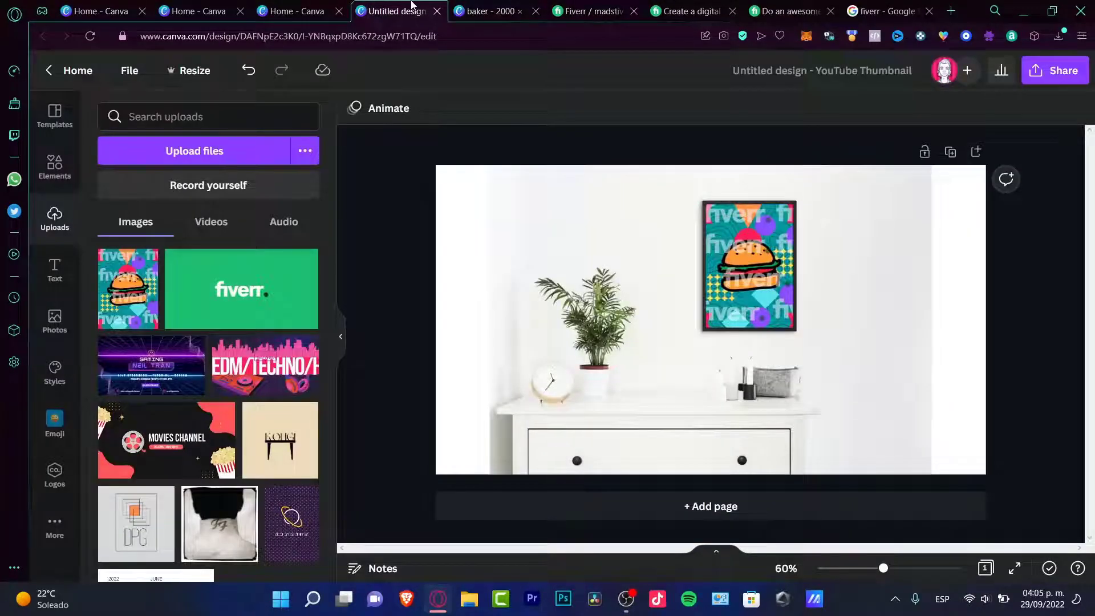
left_click(695, 5)
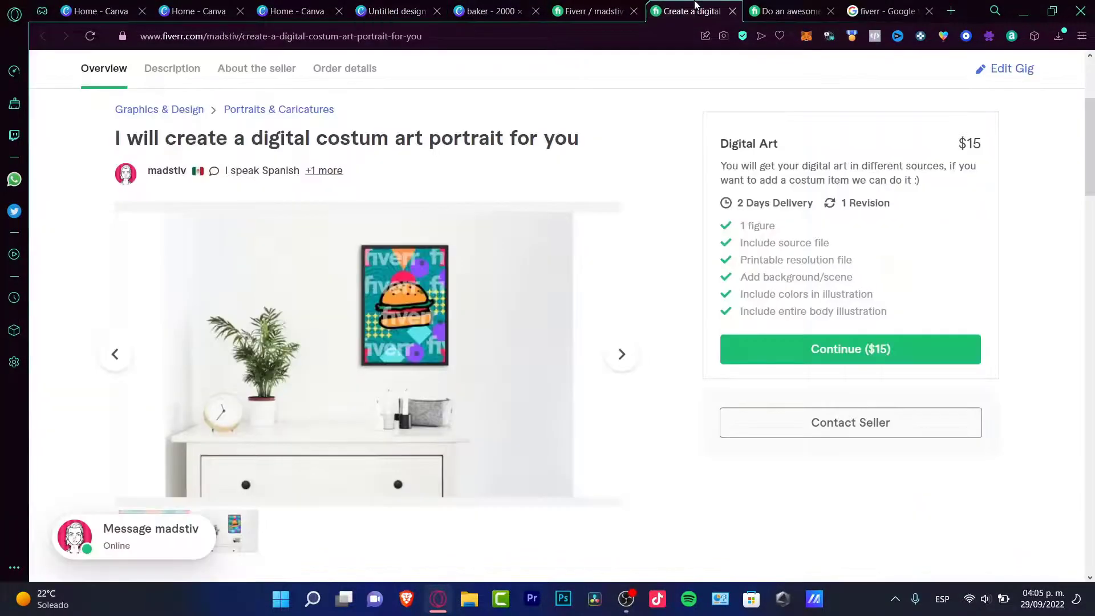
left_click(400, 10)
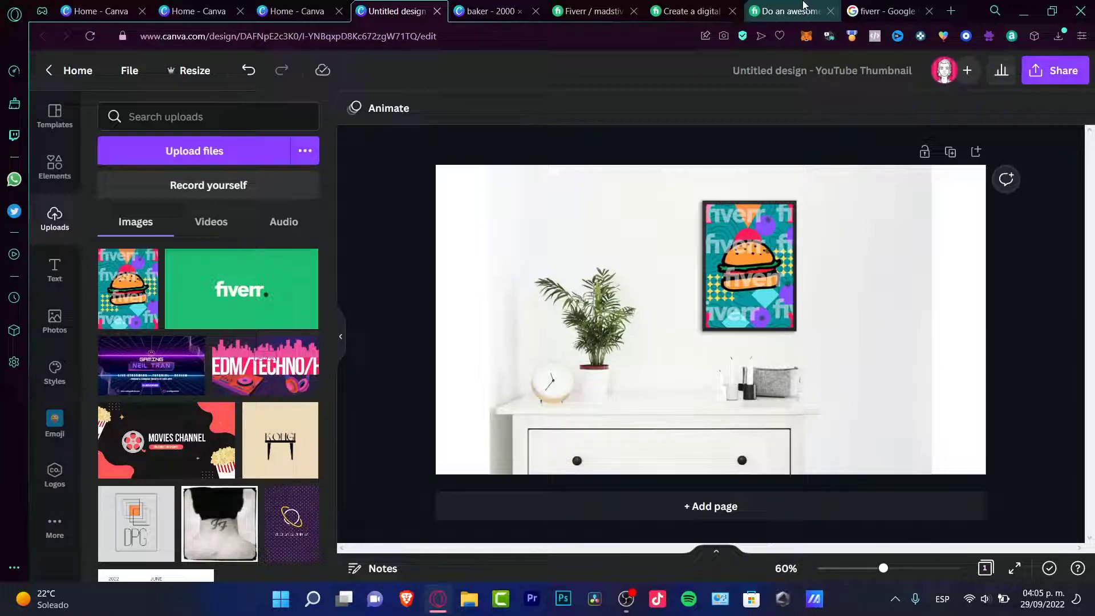
left_click(693, 11)
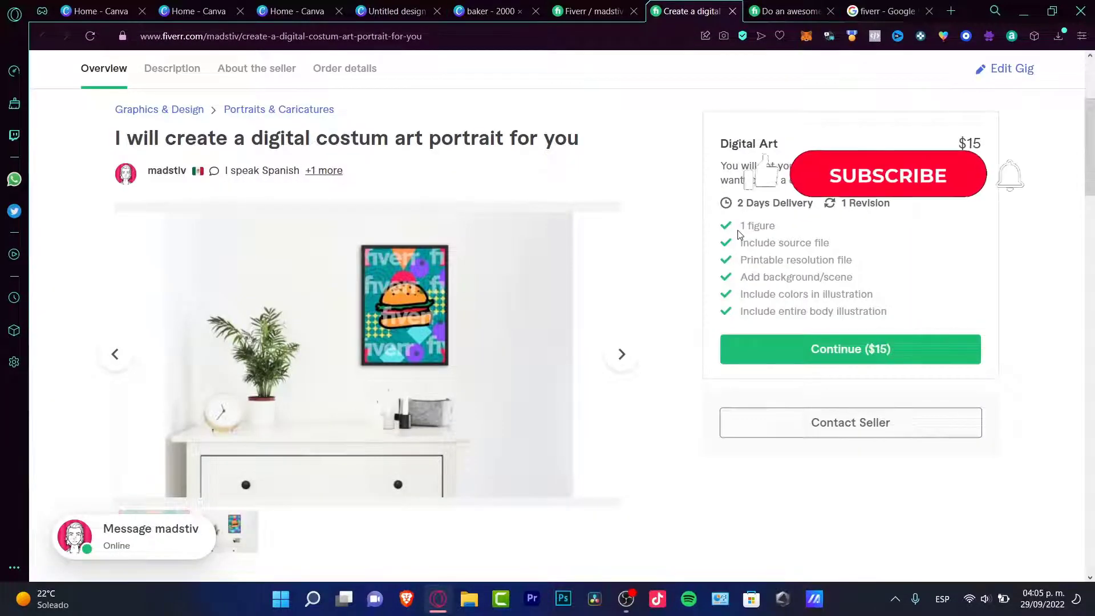